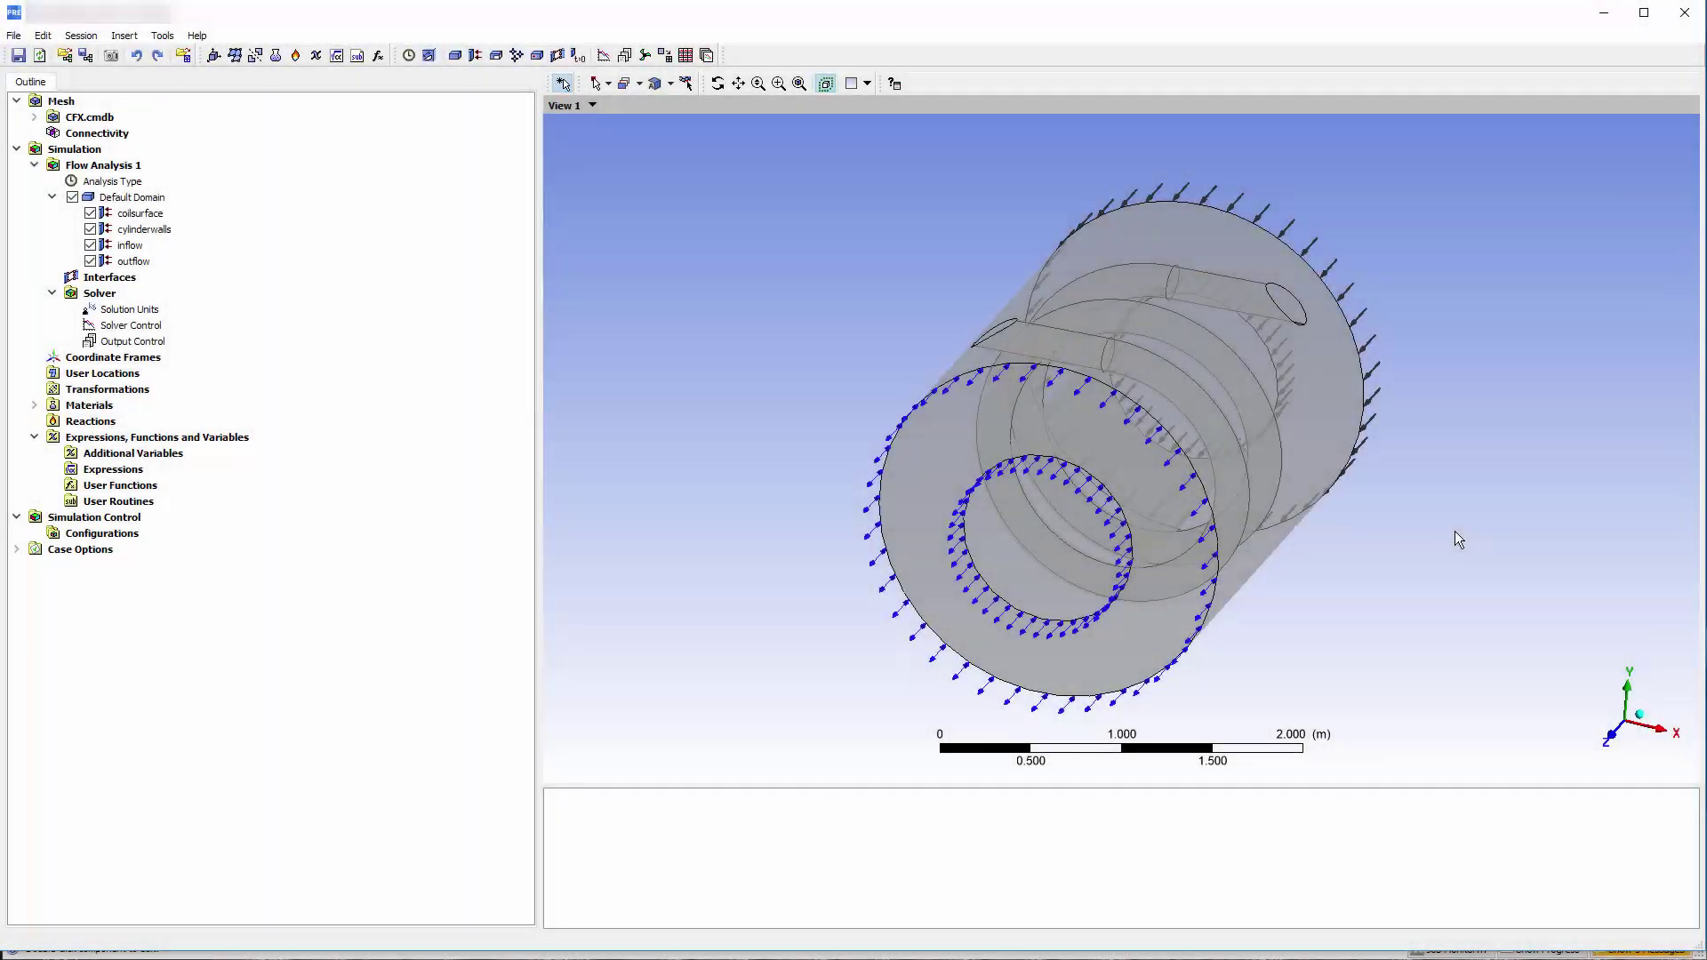
# Step: Rotate the cylinder-and-coil fluid model in the CFX-Pre viewport to view it from another angle
pyautogui.moveTo(1443, 521); pyautogui.dragTo(1375, 502, button='middle')
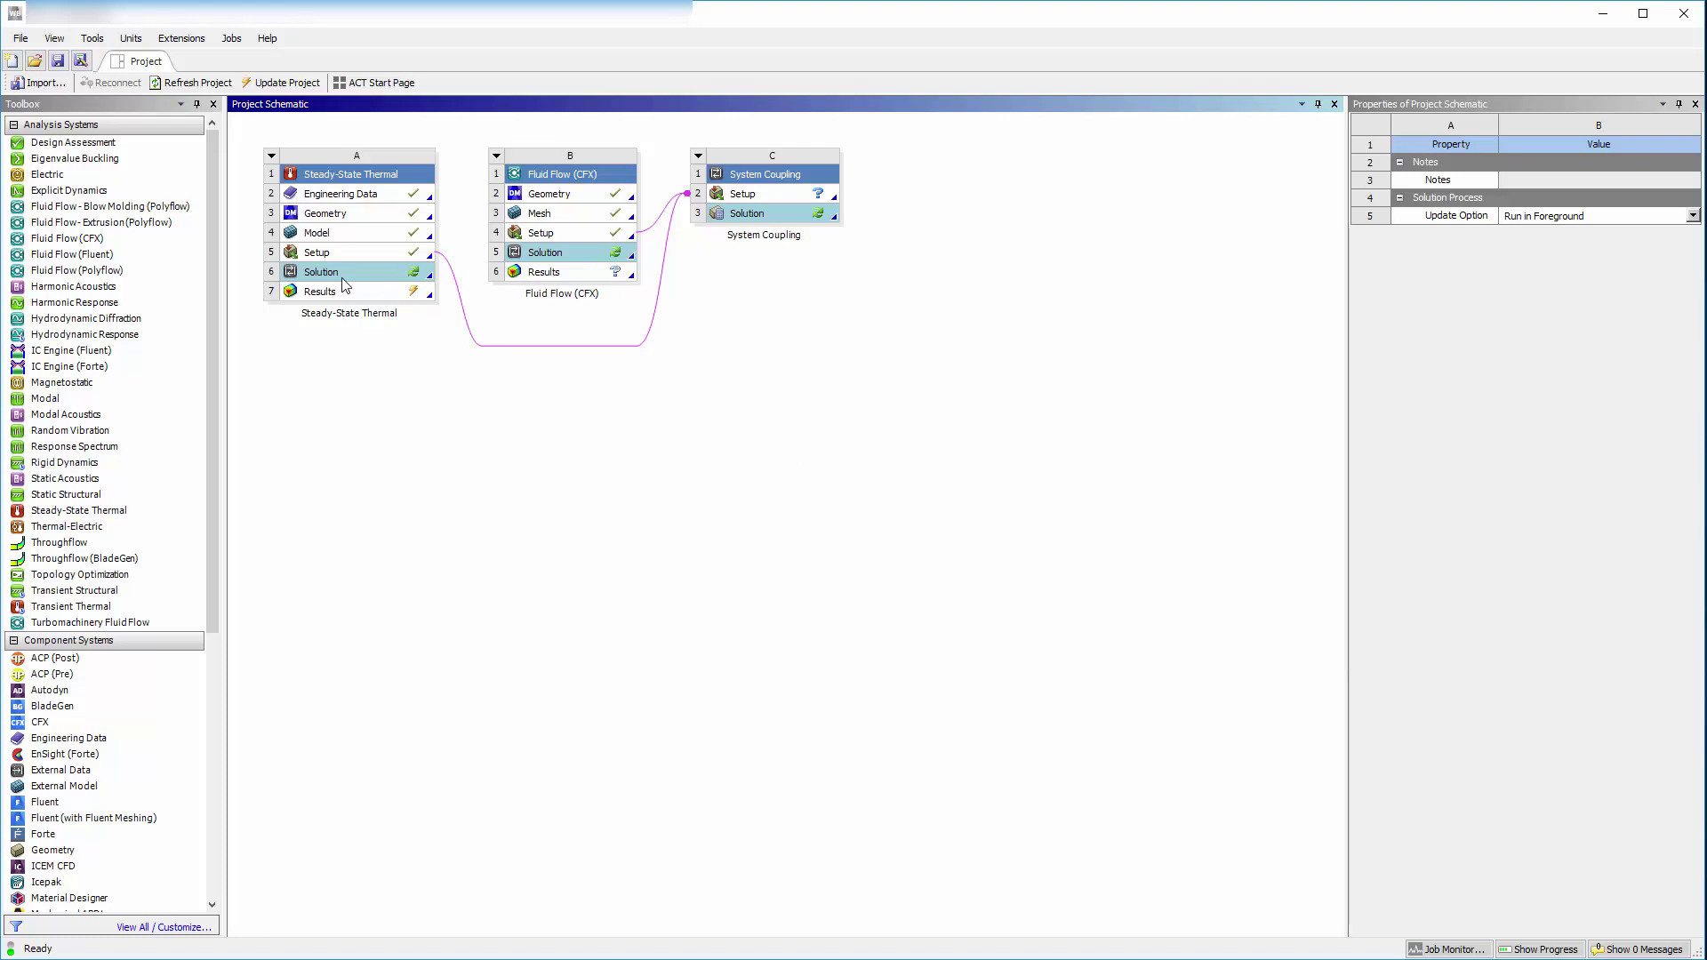
# Step: Open the thermal A5 Setup in Mechanical and inspect the coil part under Geometry
pyautogui.doubleClick(320, 255)
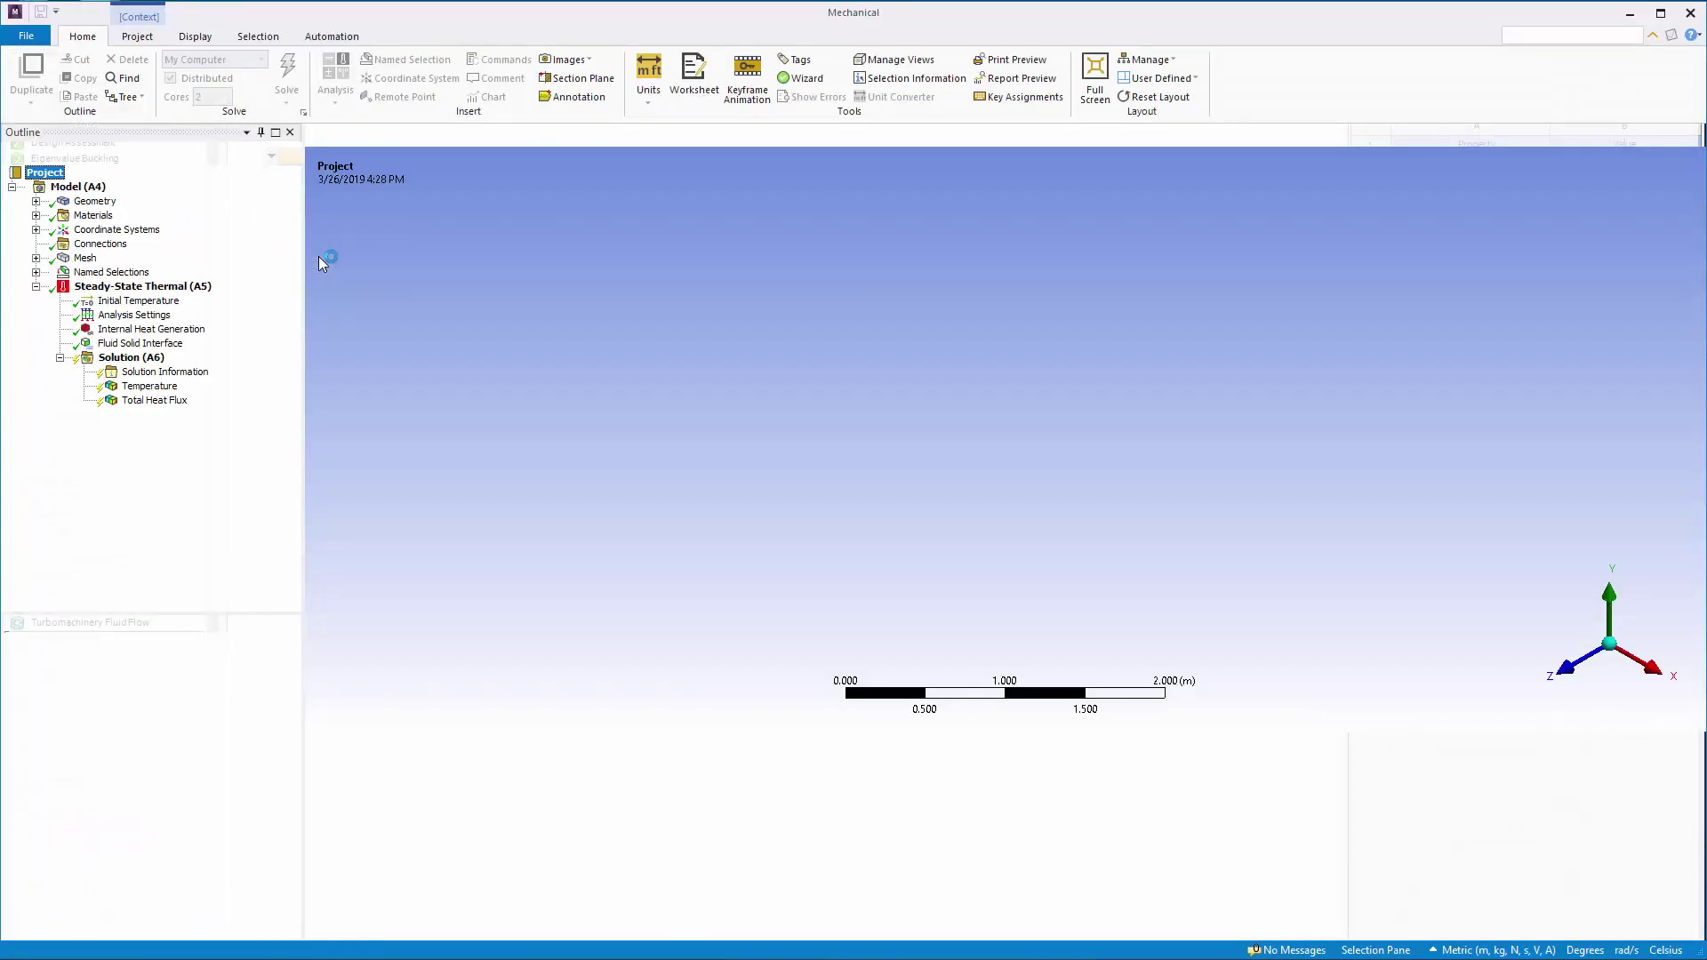
pyautogui.click(37, 201)
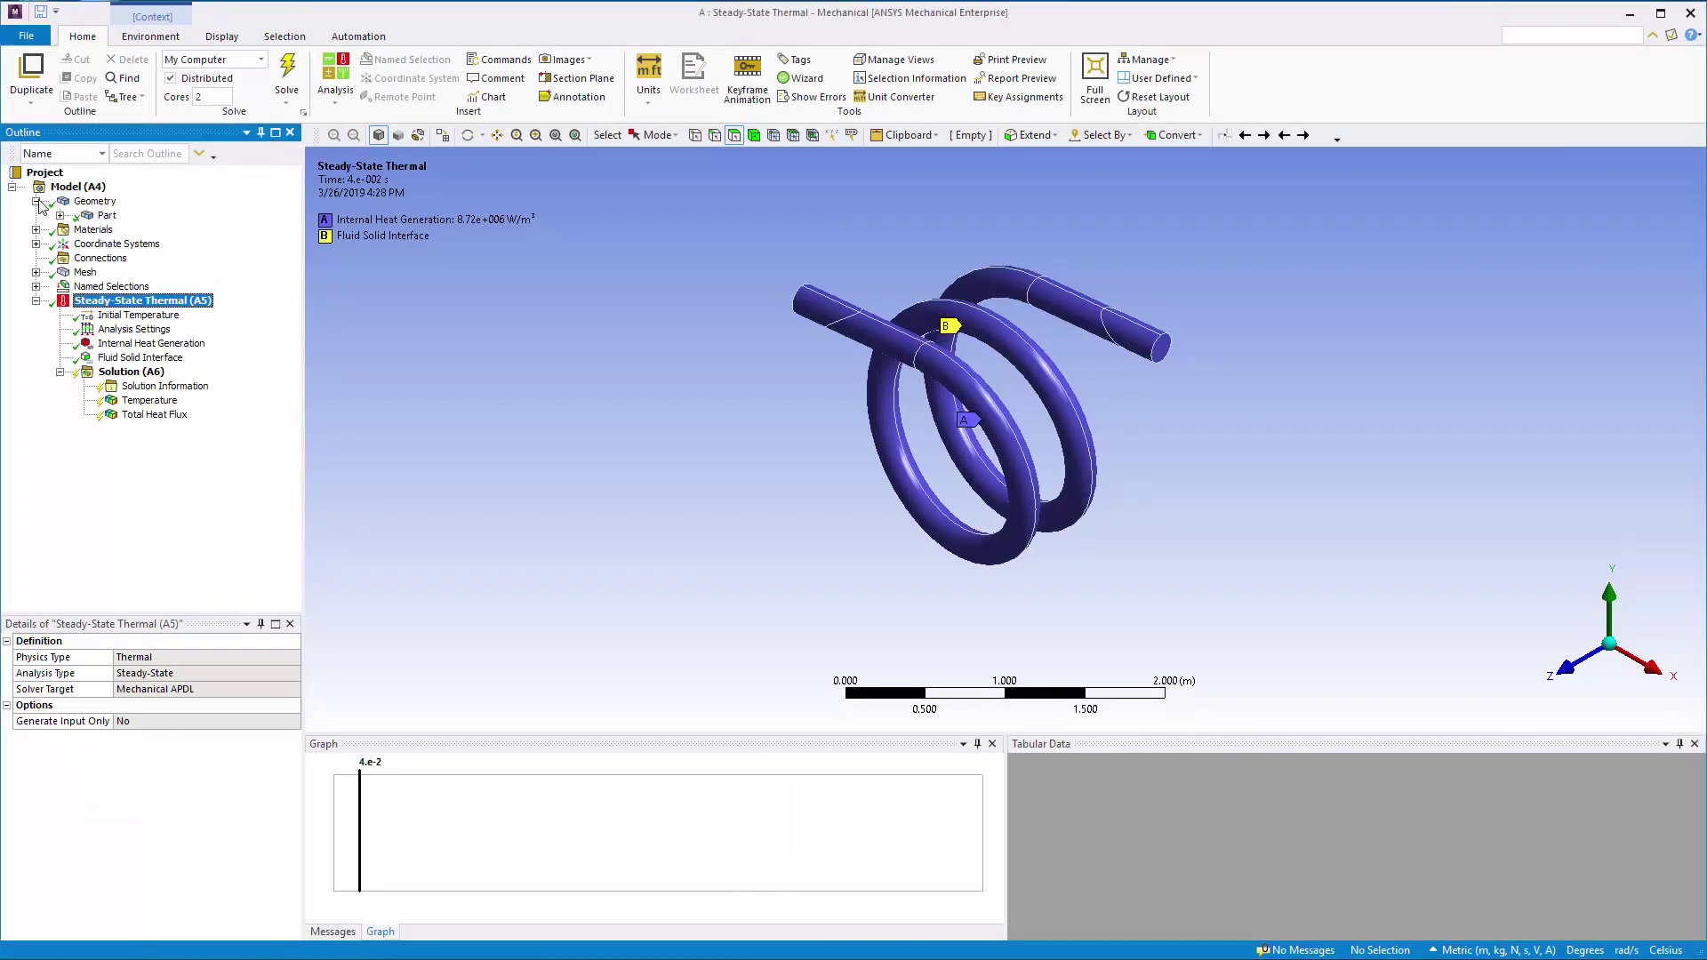
pyautogui.click(102, 217)
# Step: Review the 250 °C initial temperature, analysis settings, 8.72e+006 W/m³ heat generation and coil fluid-solid interface
pyautogui.click(140, 317)
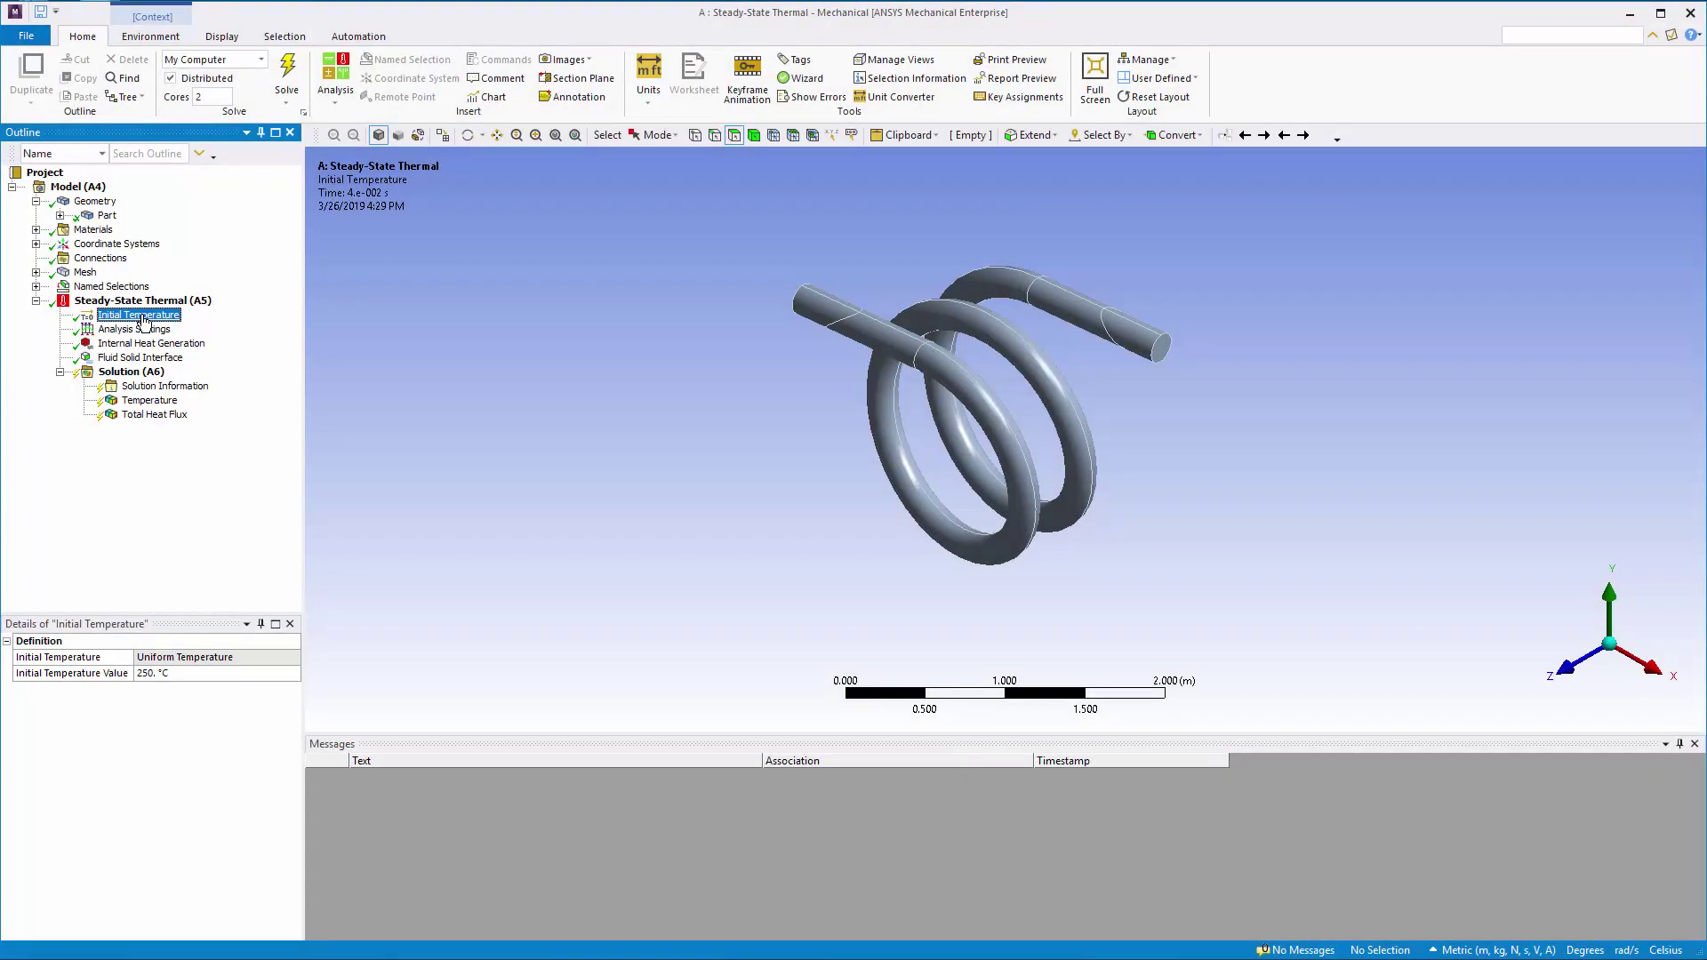
pyautogui.click(142, 329)
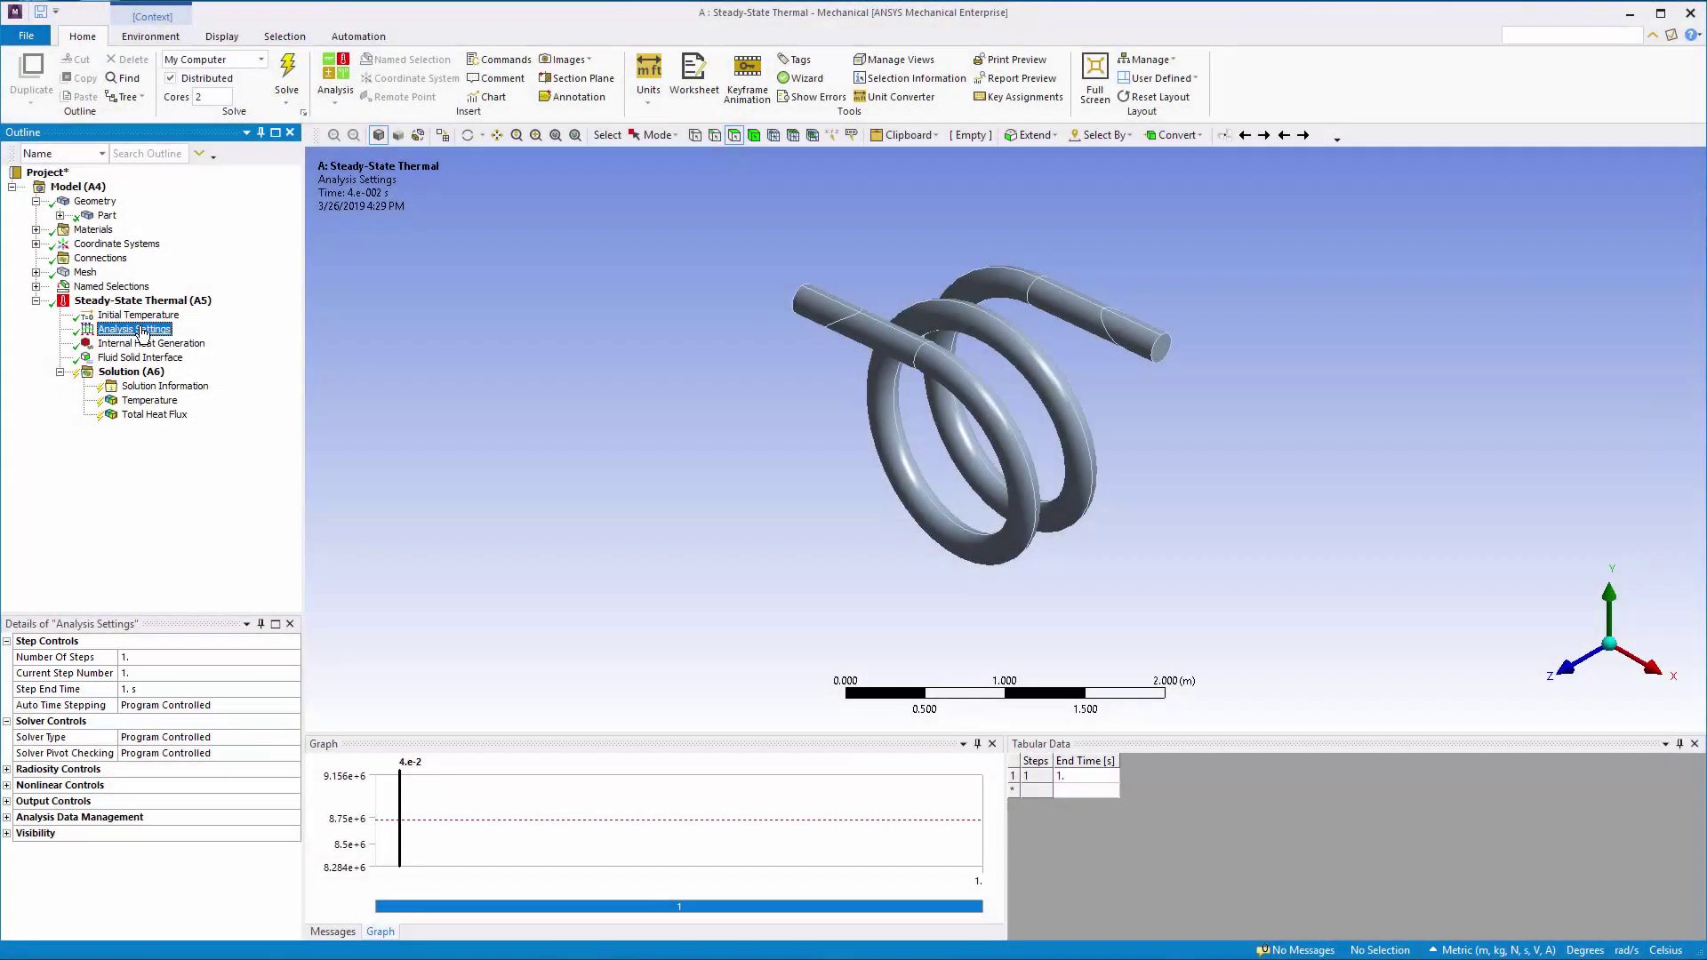
pyautogui.click(142, 346)
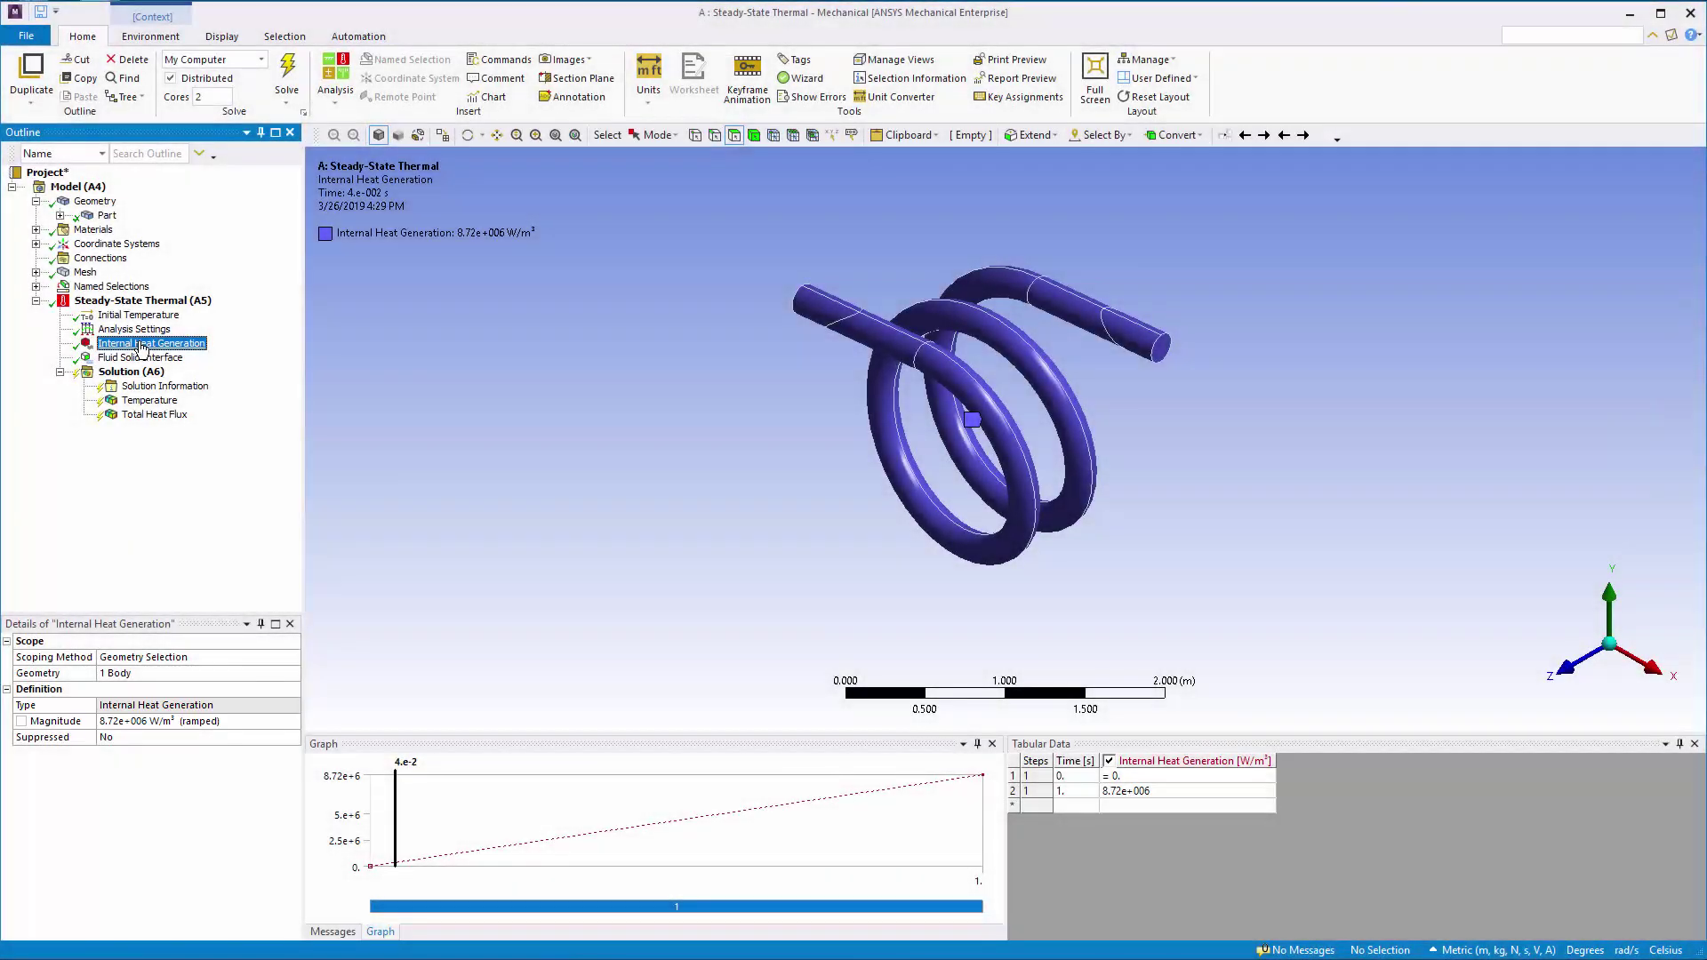
pyautogui.click(141, 358)
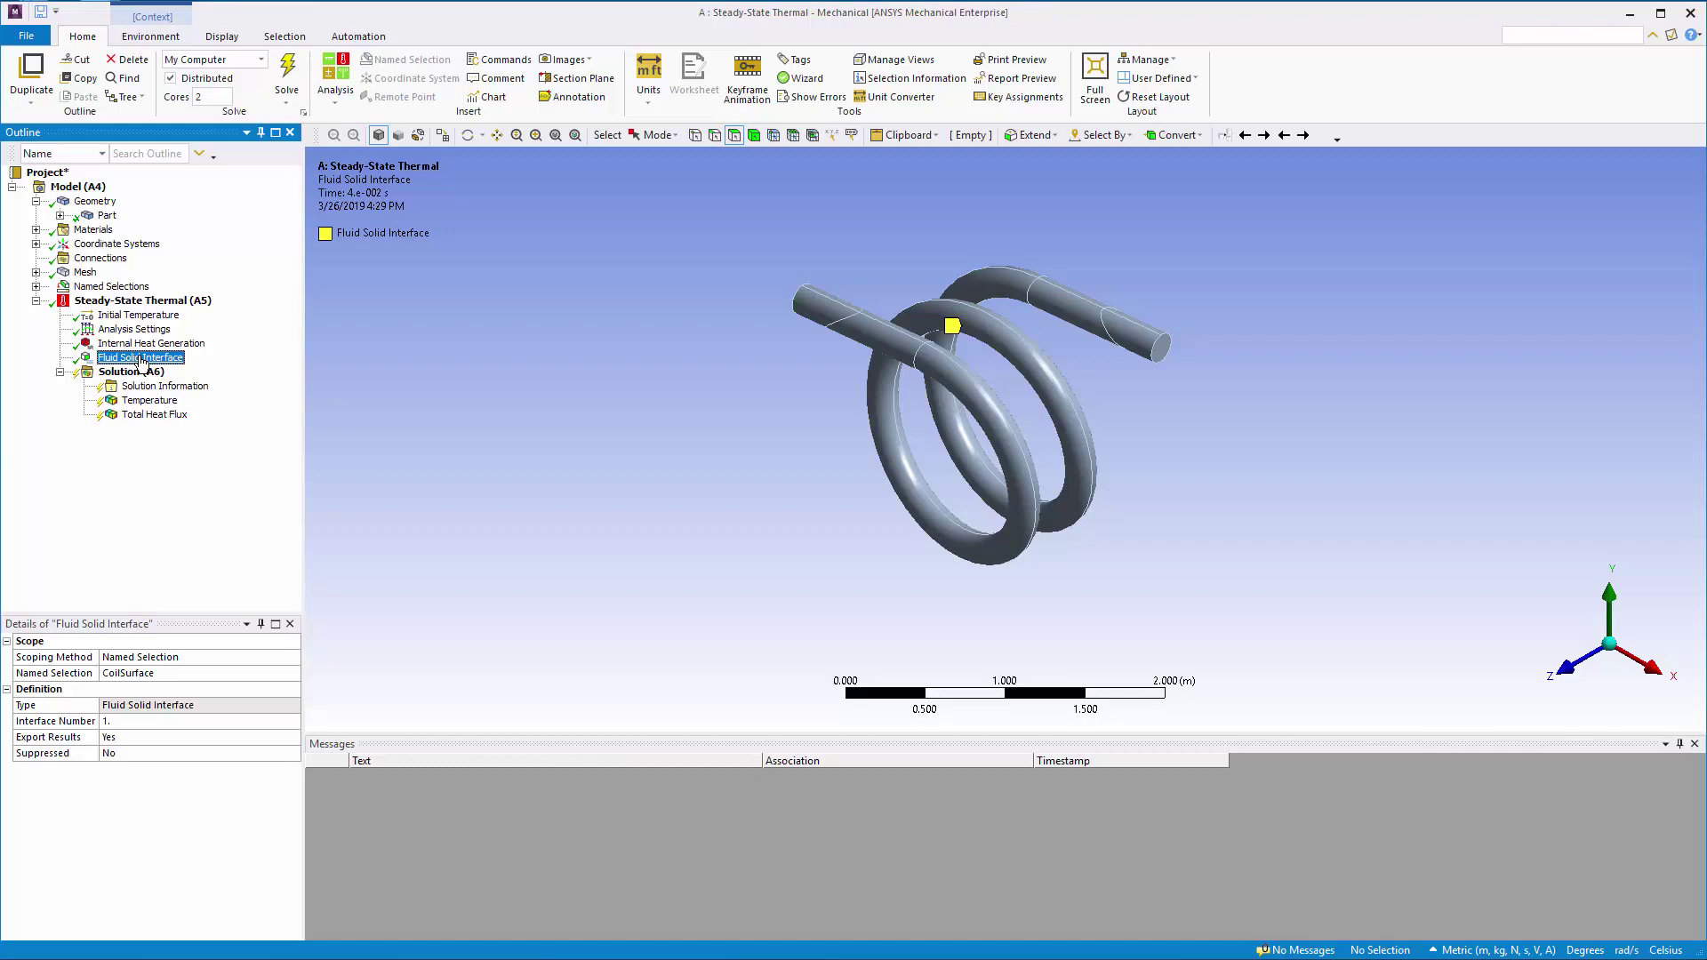
# Step: Open the B4 fluid flow setup in CFX-Pre and confirm the analysis type is Steady State
pyautogui.click(1686, 14)
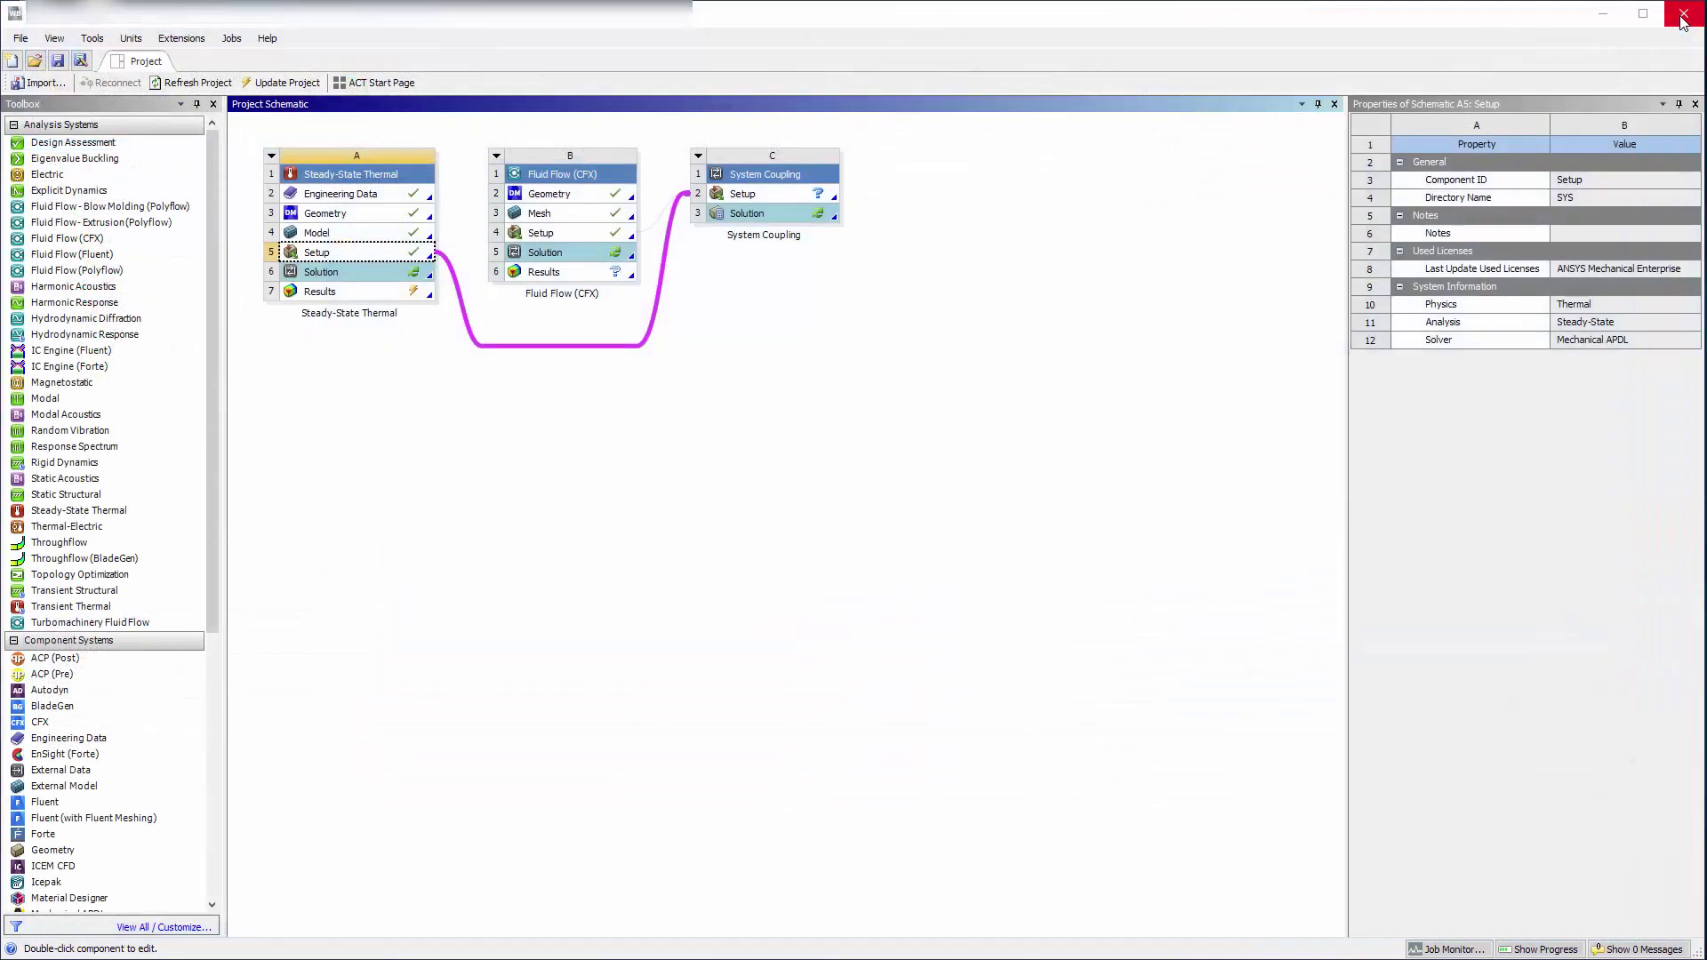
pyautogui.doubleClick(567, 232)
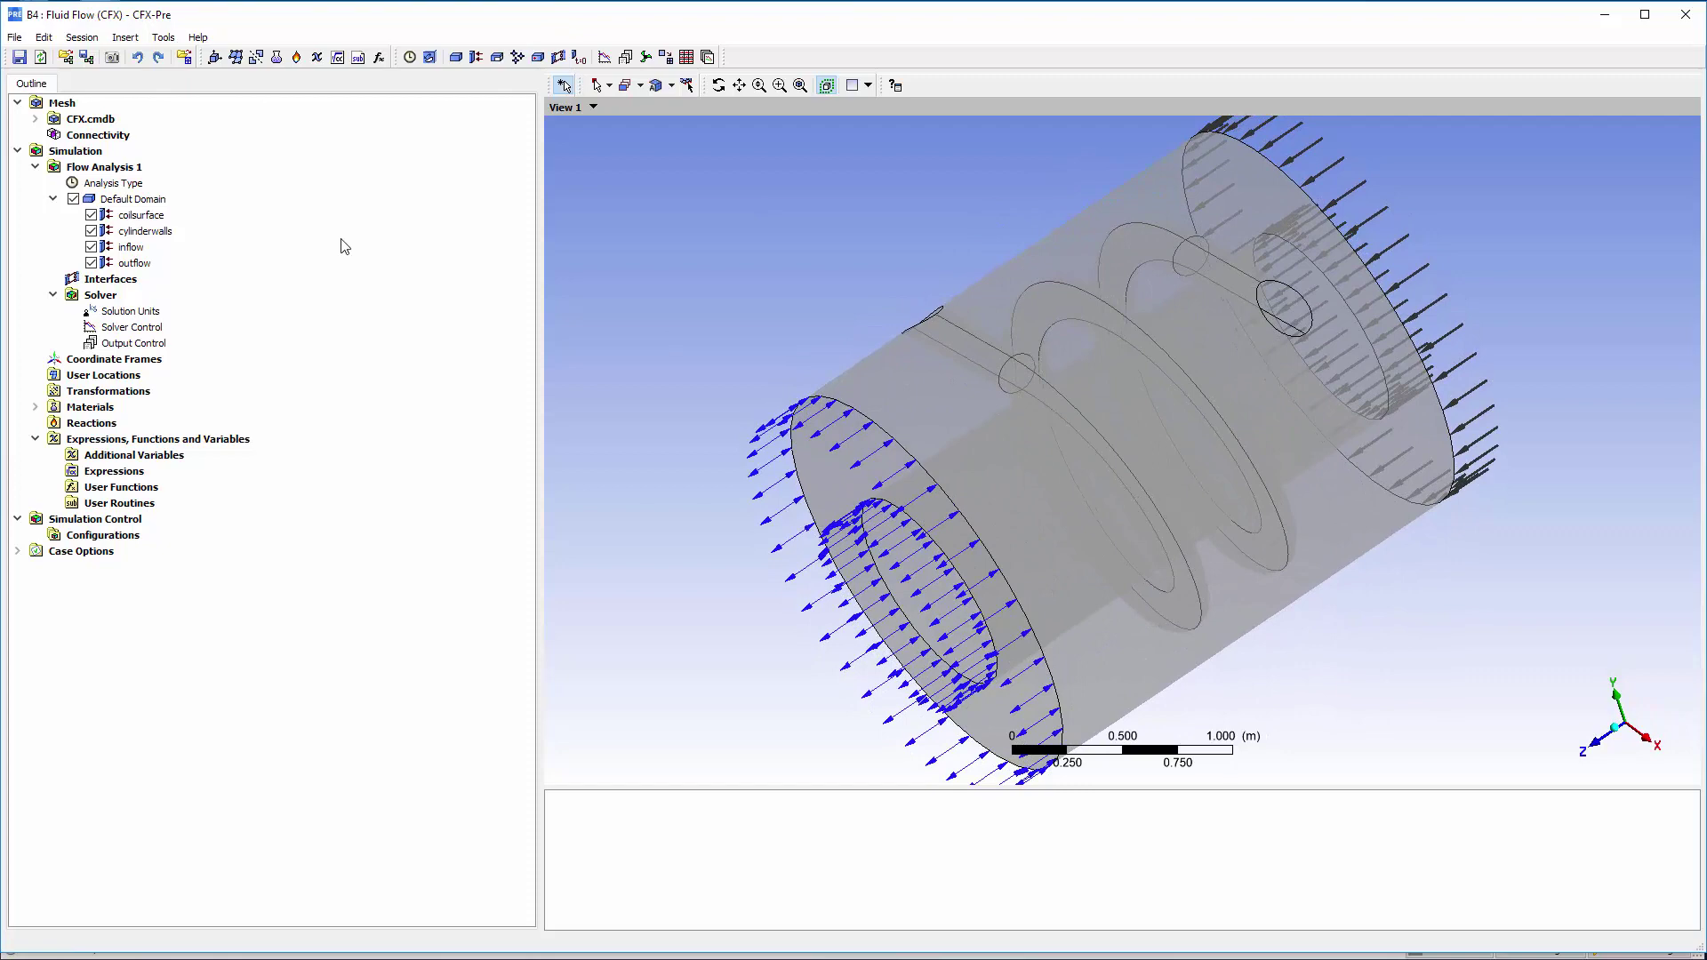
pyautogui.doubleClick(135, 184)
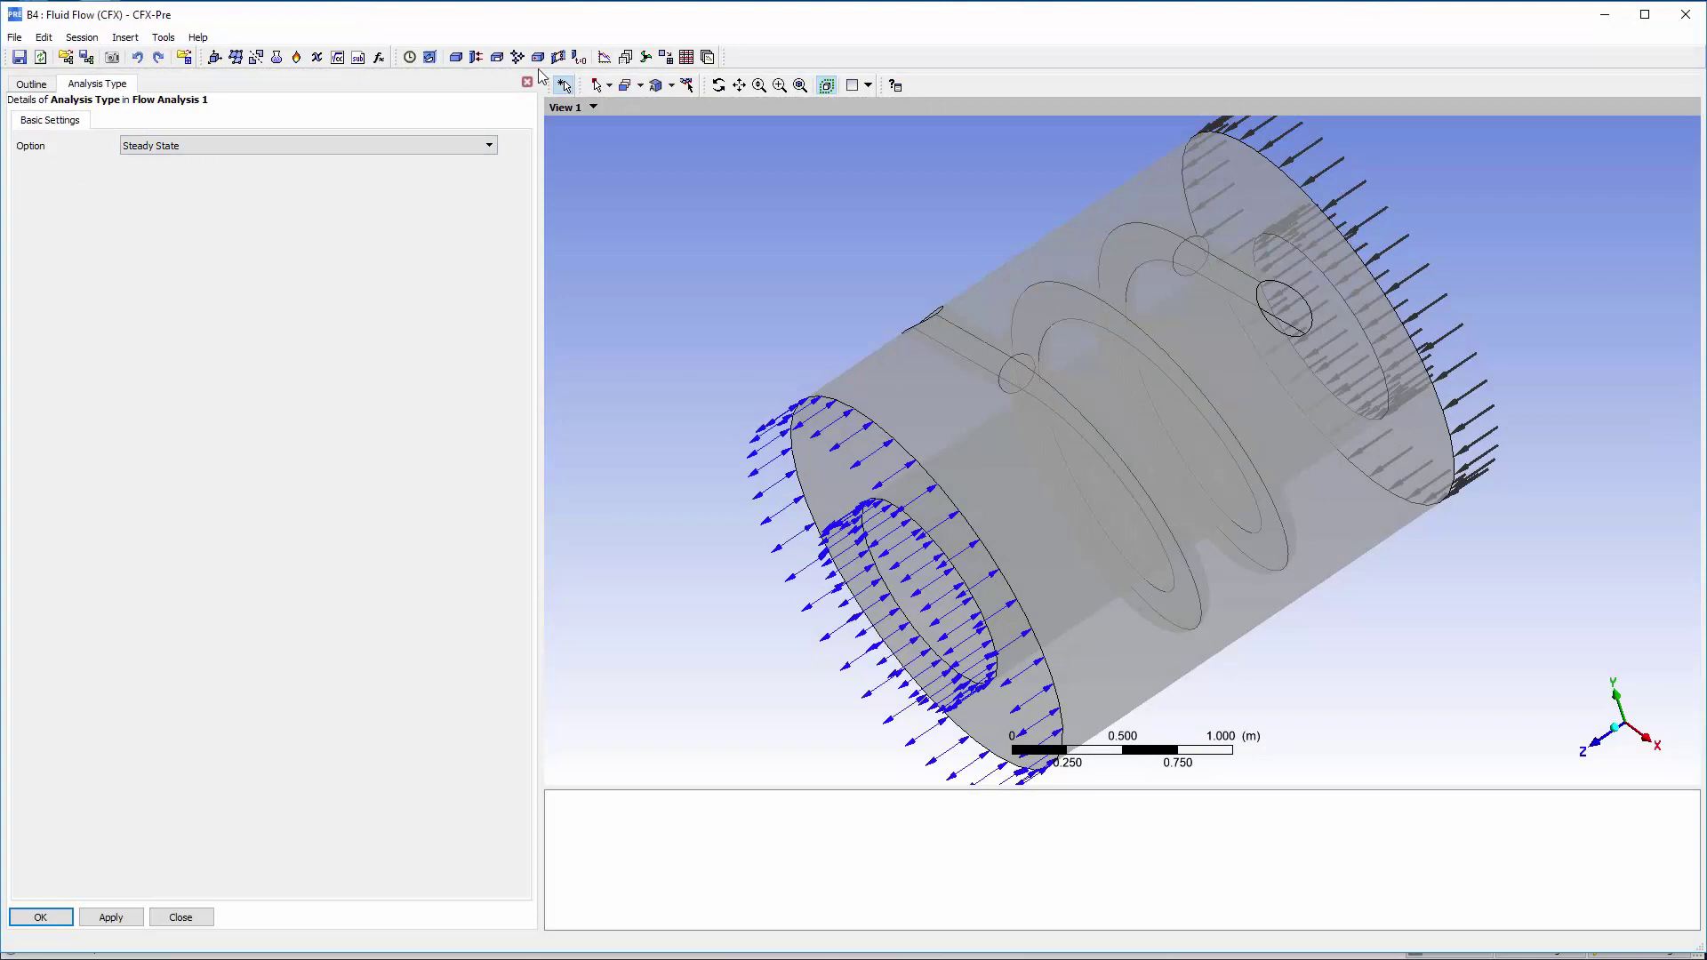
pyautogui.click(527, 82)
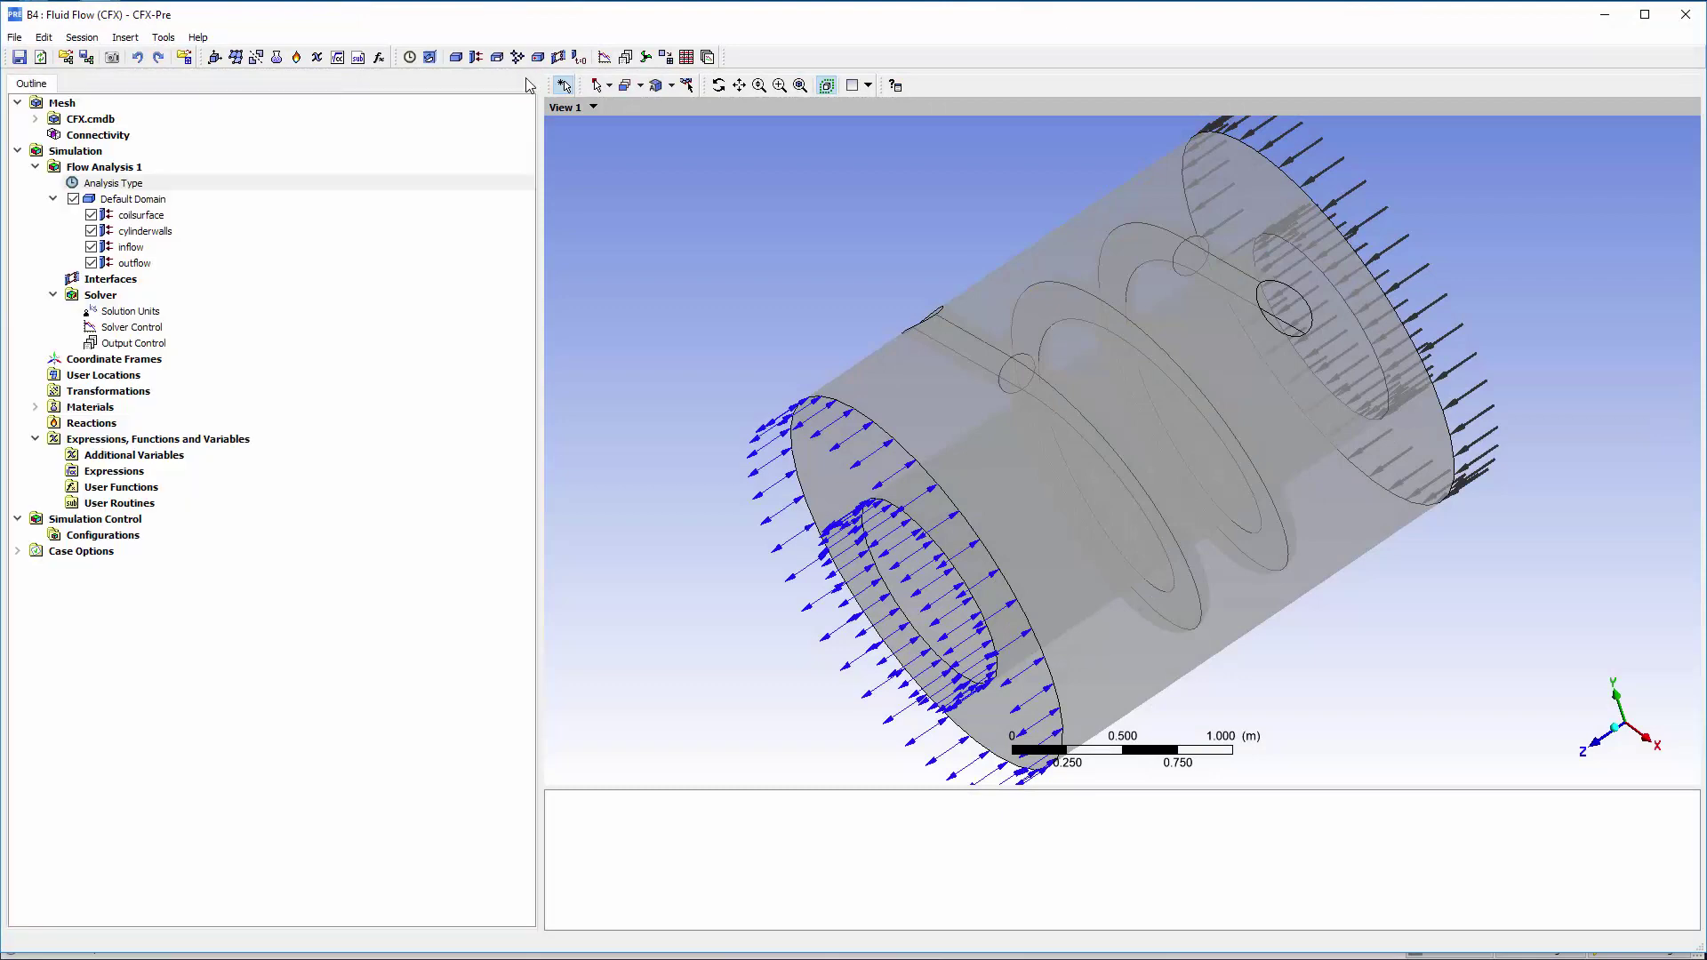
# Step: Highlight the cylinderwalls, inflow, outflow and coilsurface boundaries in the viewport
pyautogui.click(163, 233)
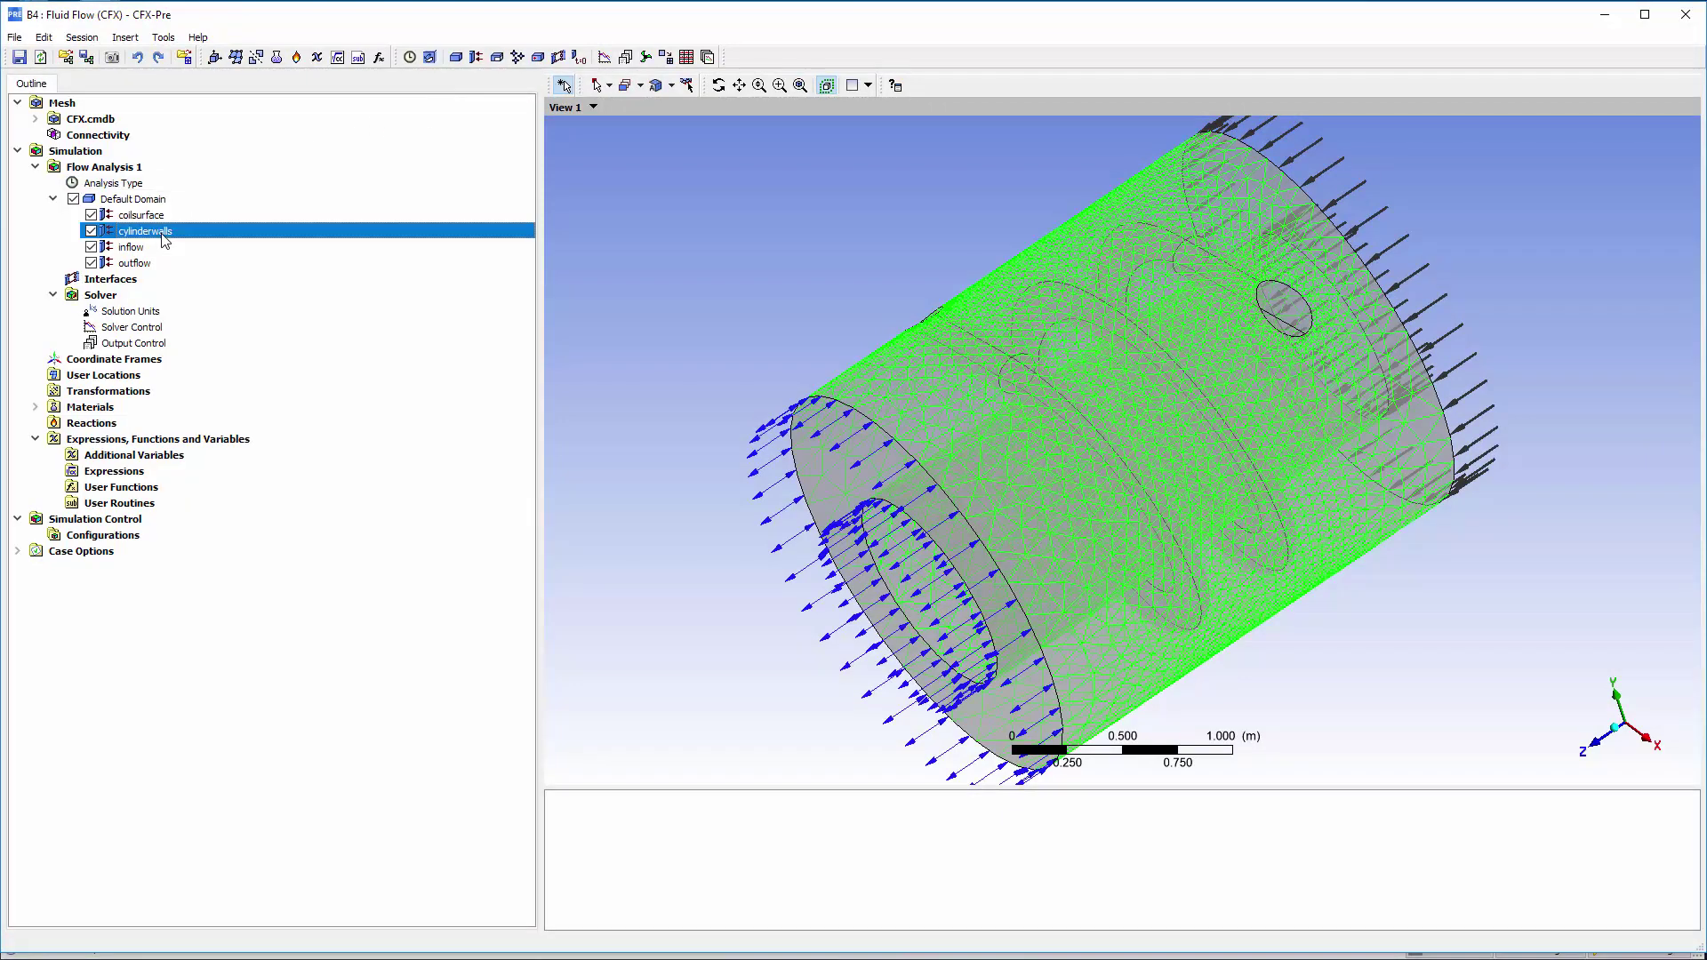
pyautogui.click(146, 250)
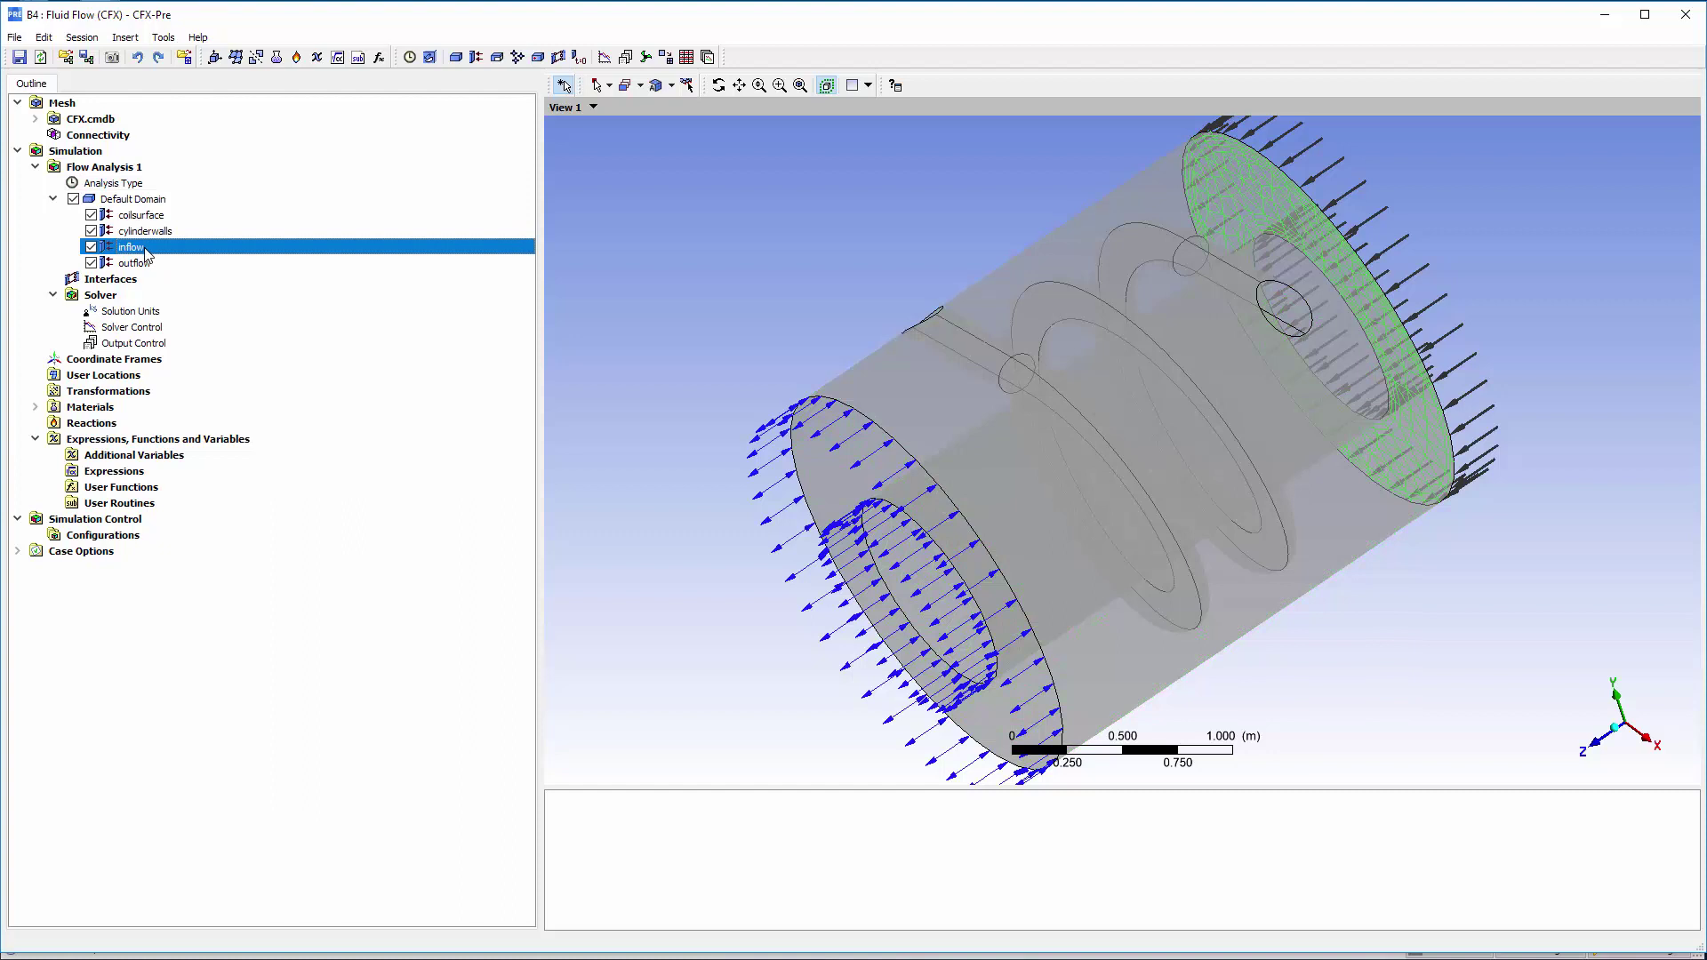
pyautogui.click(143, 267)
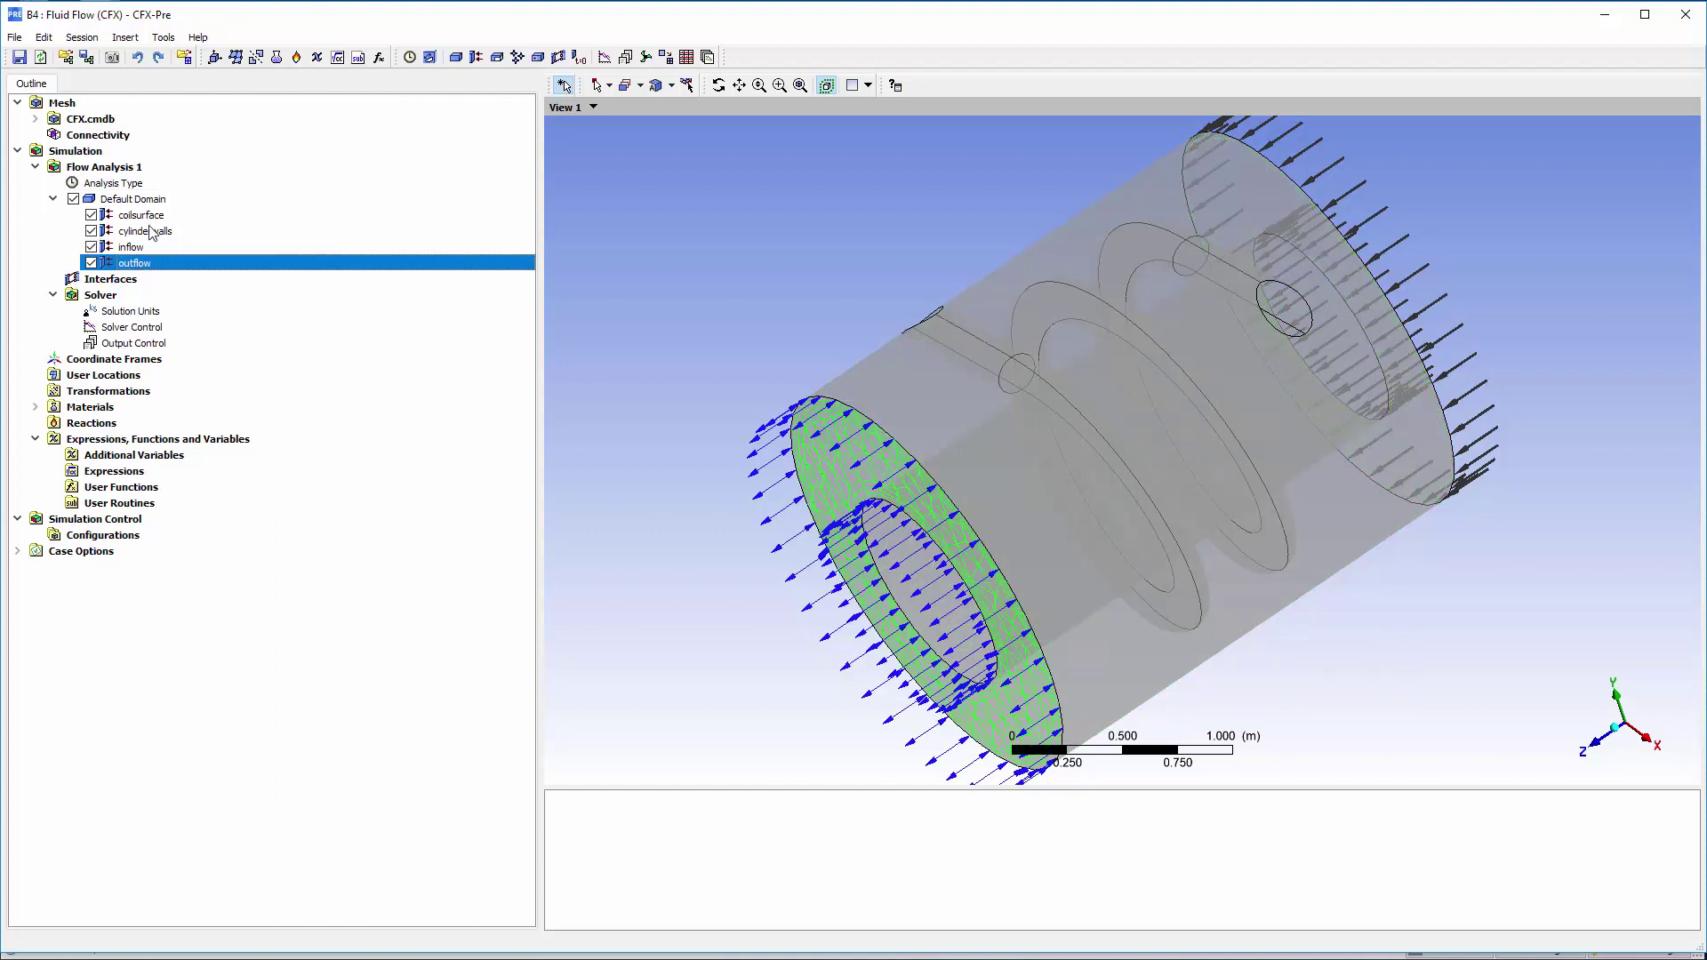
pyautogui.click(153, 218)
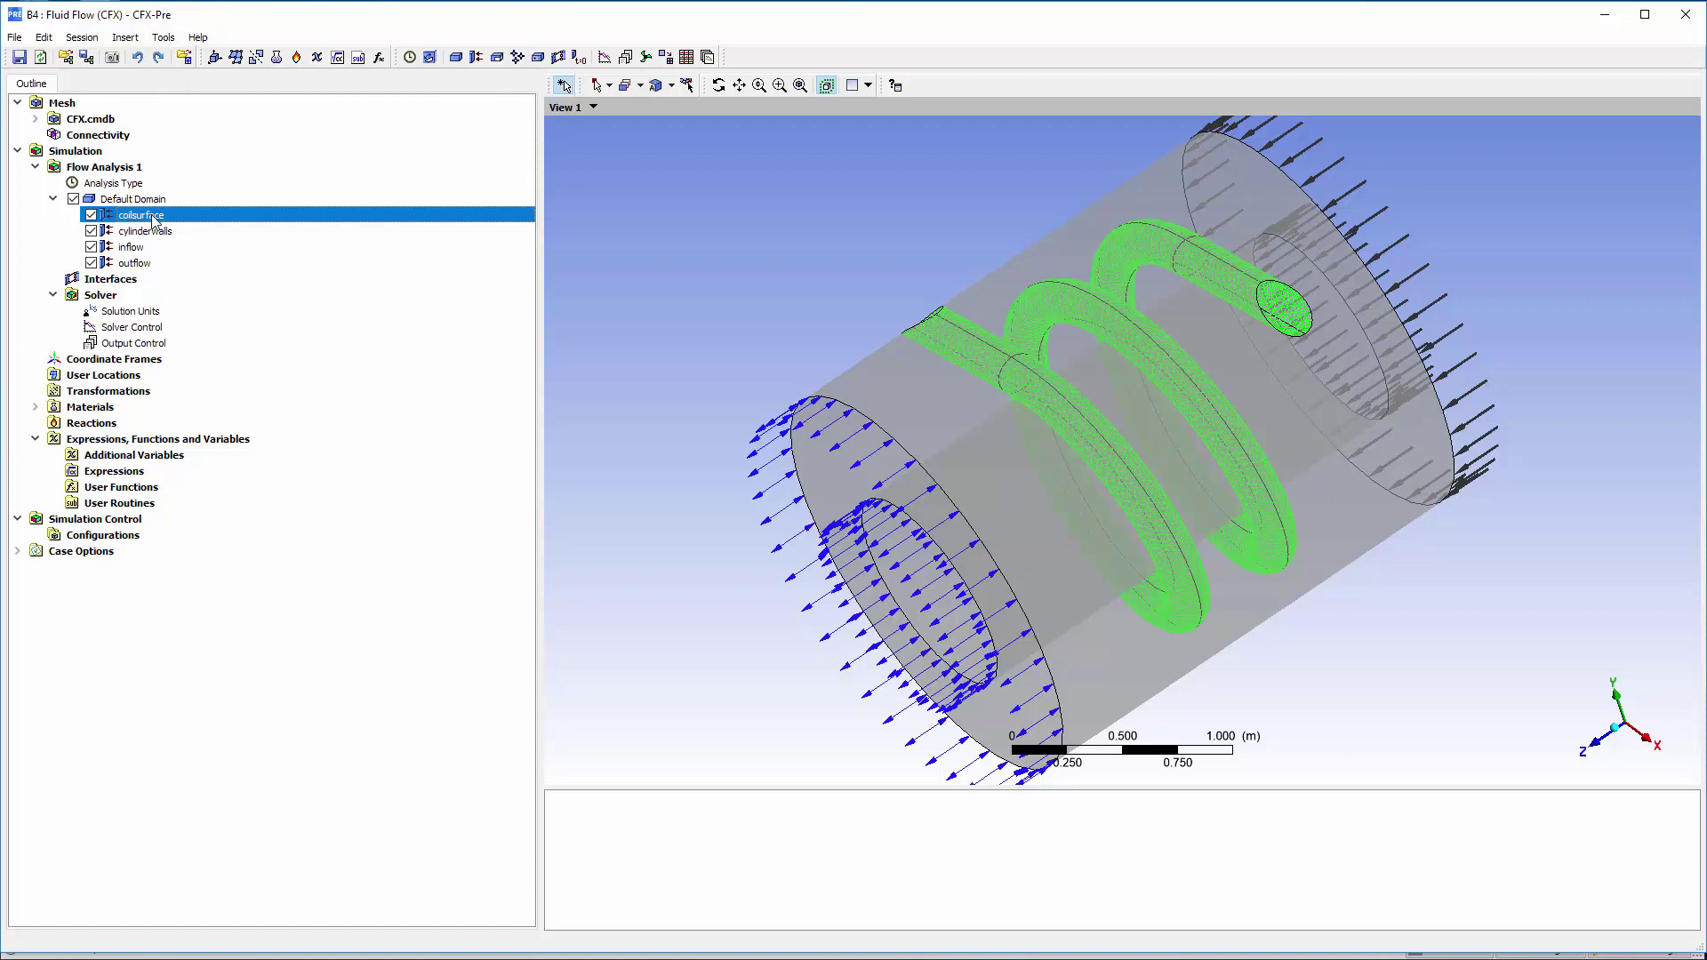
# Step: Check that the coilsurface wall's heat transfer comes from System Coupling
pyautogui.doubleClick(153, 218)
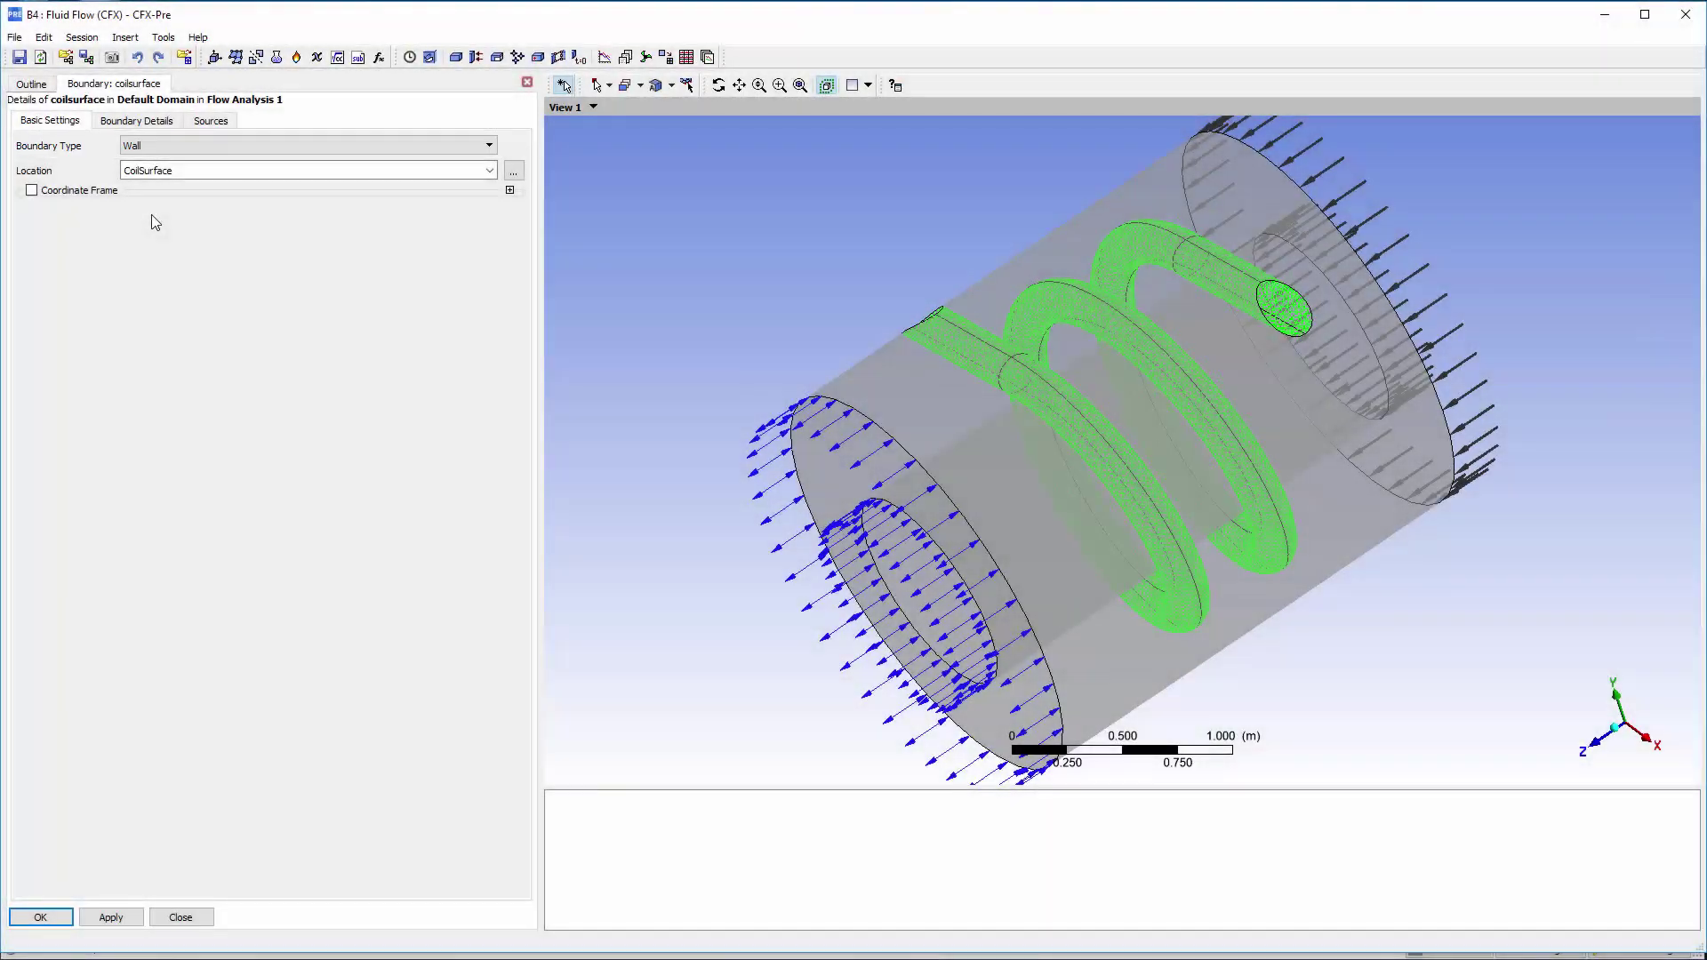
pyautogui.click(160, 121)
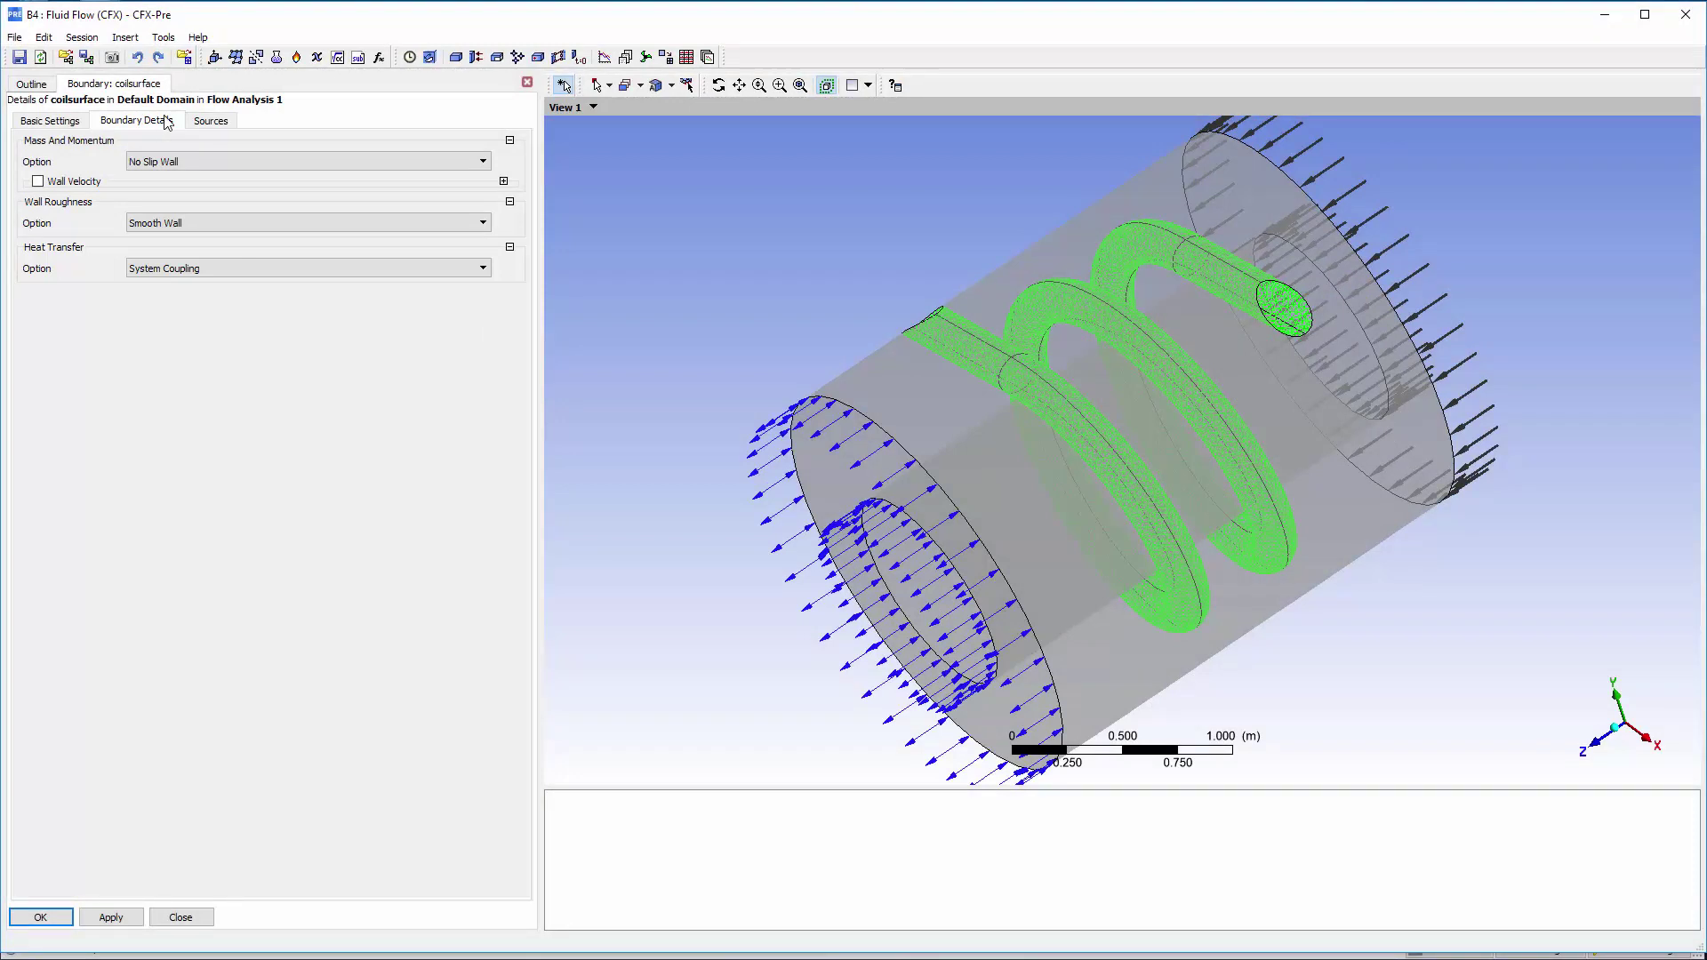
pyautogui.click(527, 82)
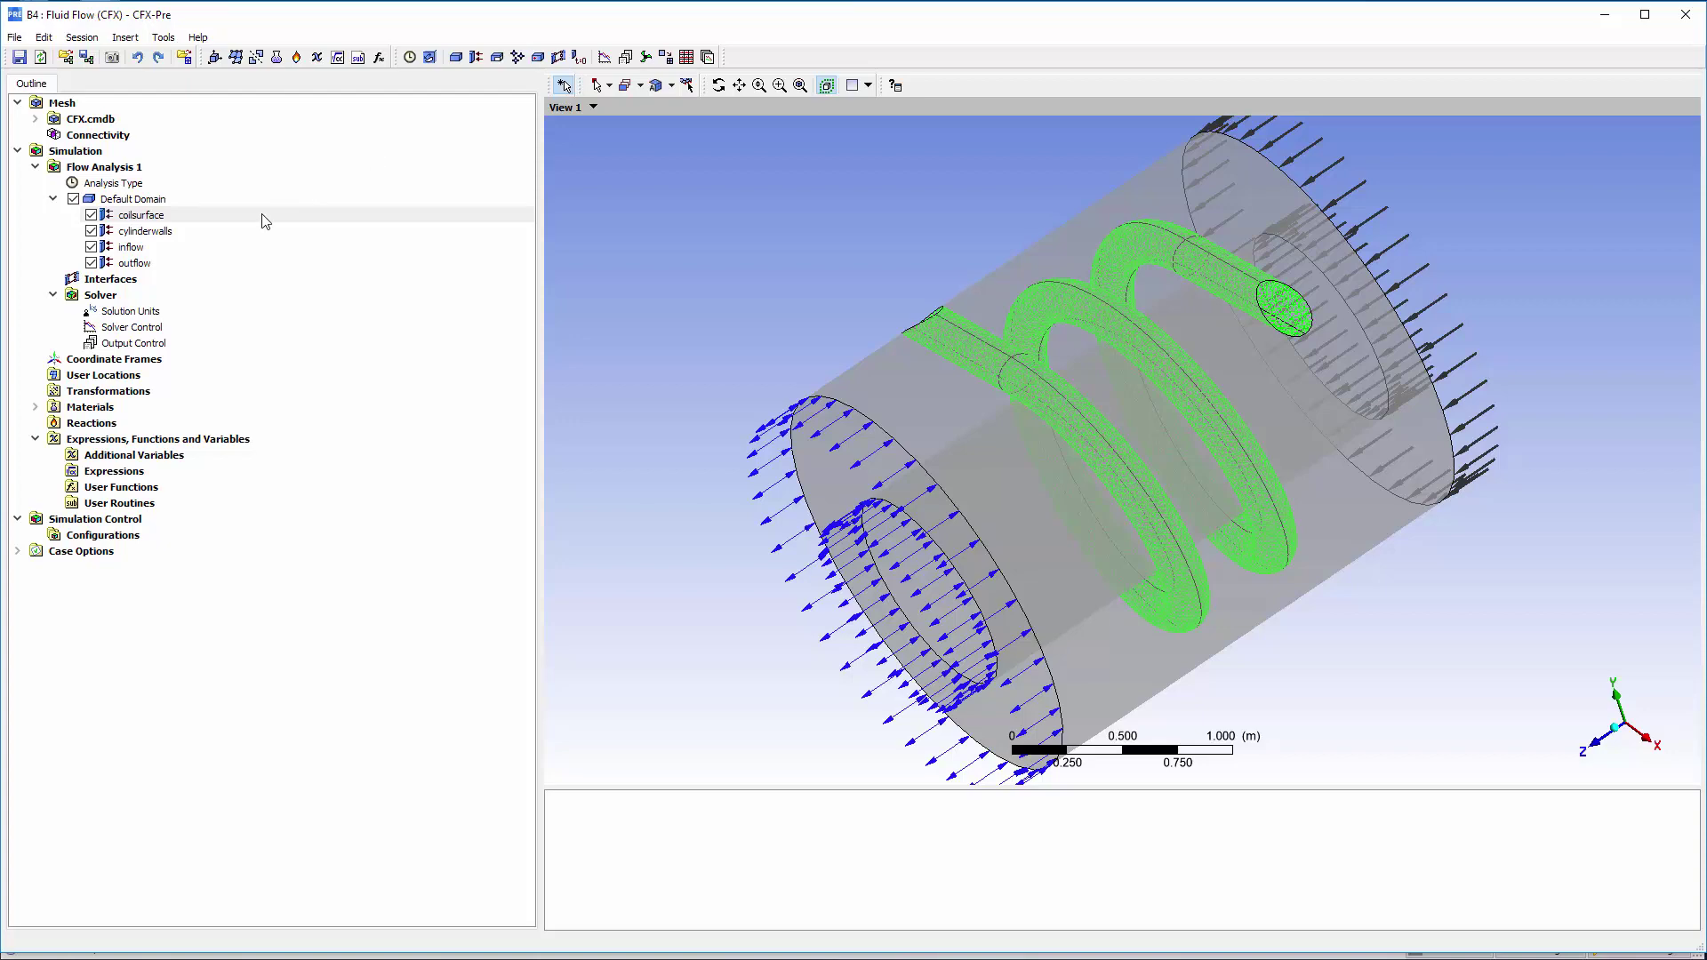
# Step: Confirm solver control uses 200 max iterations and an RMS target of 0.00001, then close CFX-Pre
pyautogui.doubleClick(159, 327)
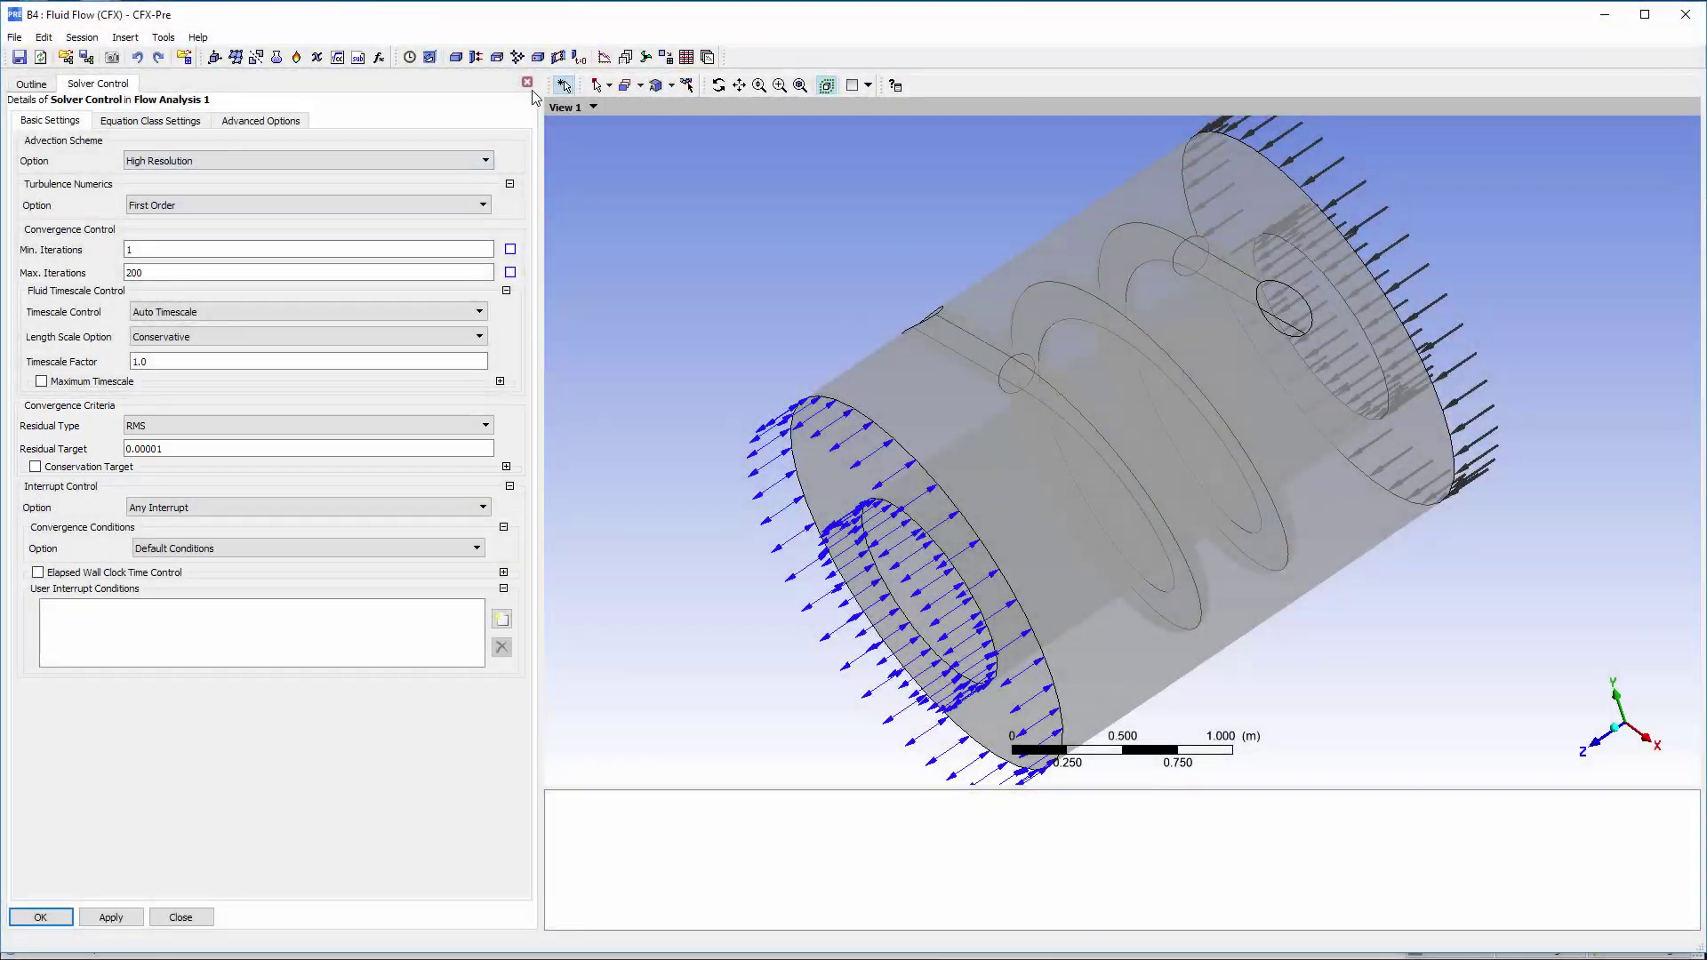
pyautogui.click(528, 83)
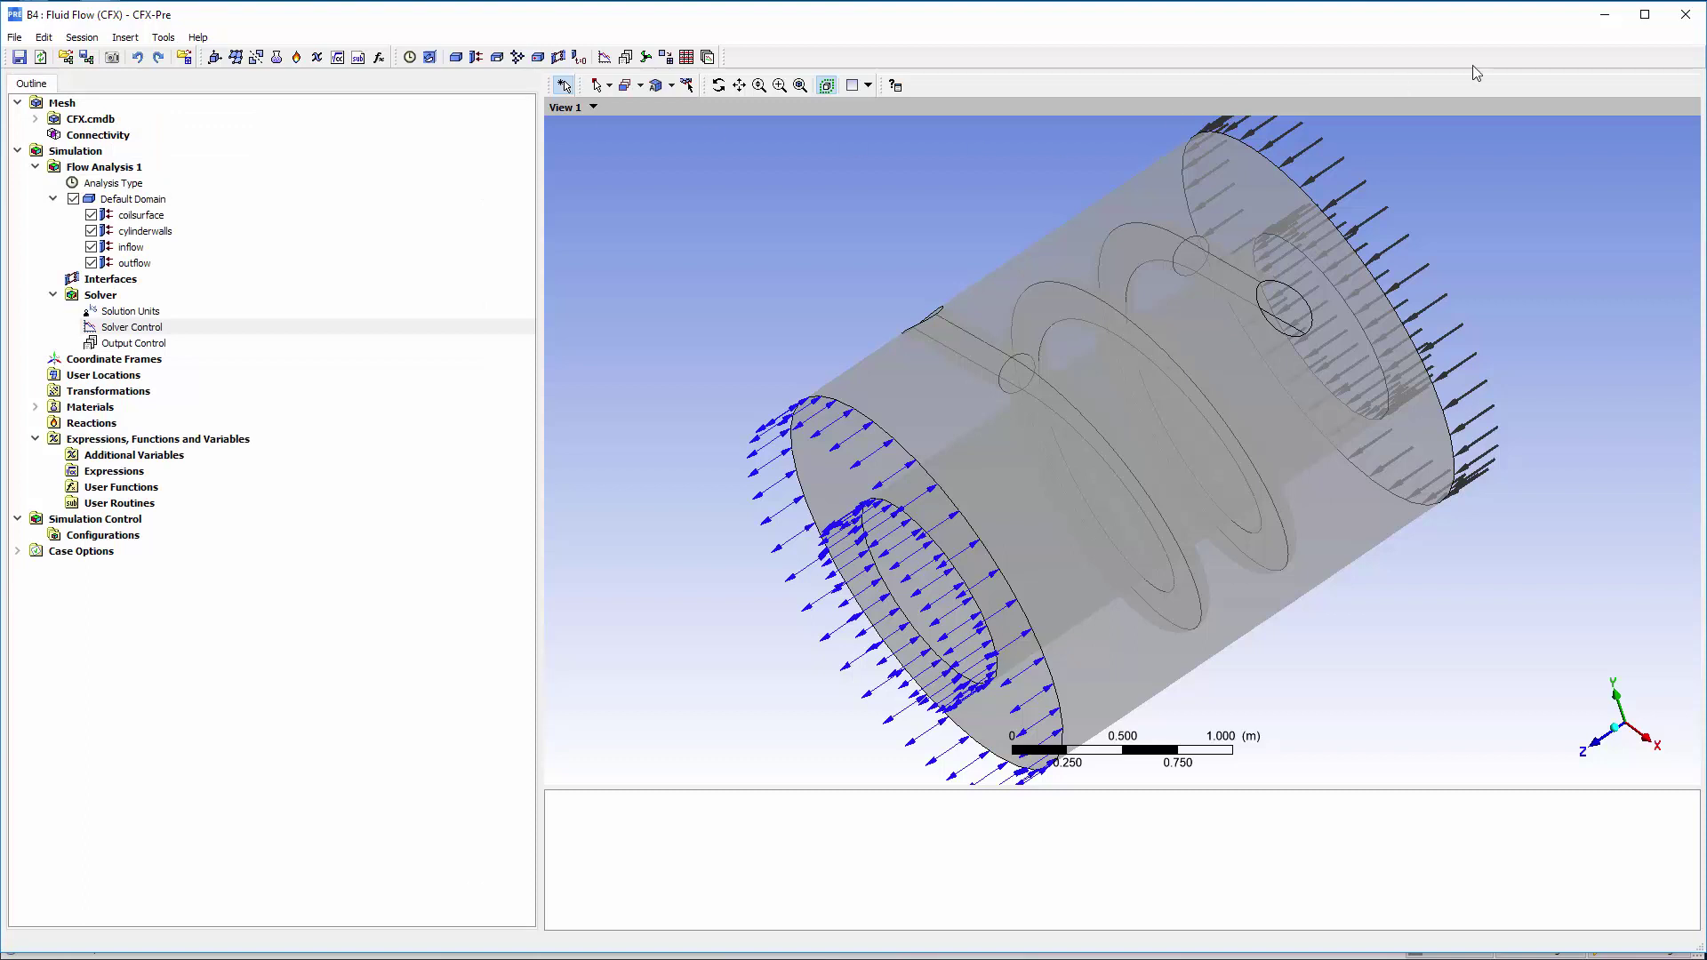
pyautogui.click(1684, 18)
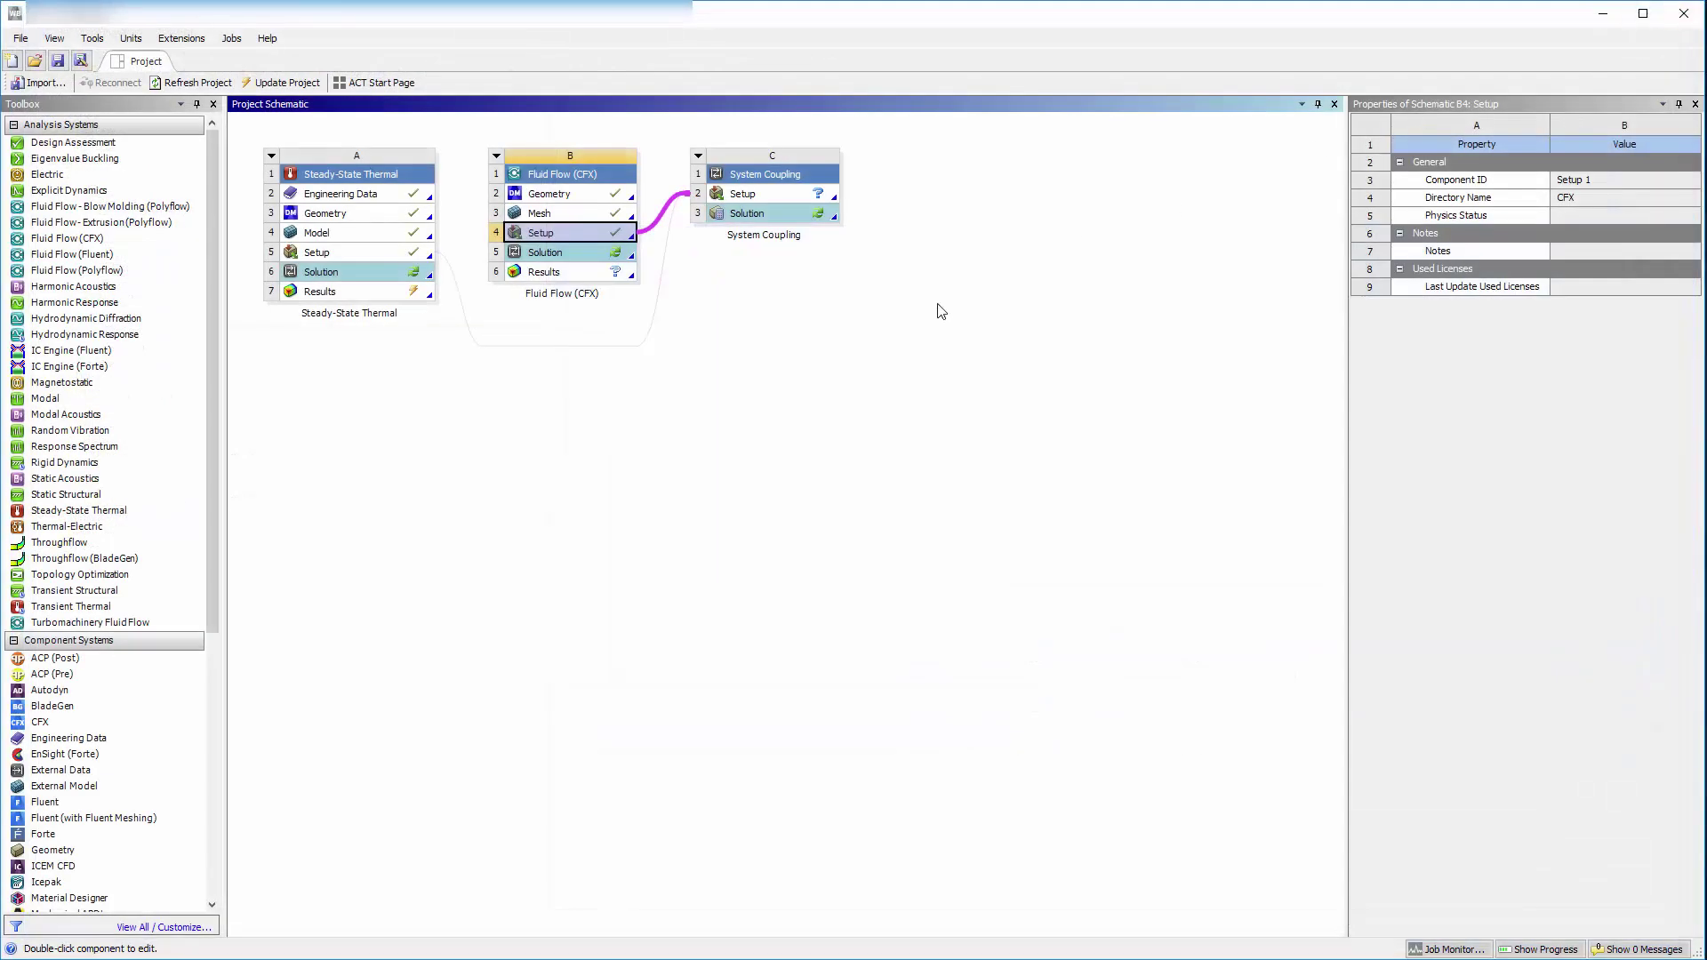
# Step: Open the C2 System Coupling setup for editing
pyautogui.click(941, 312)
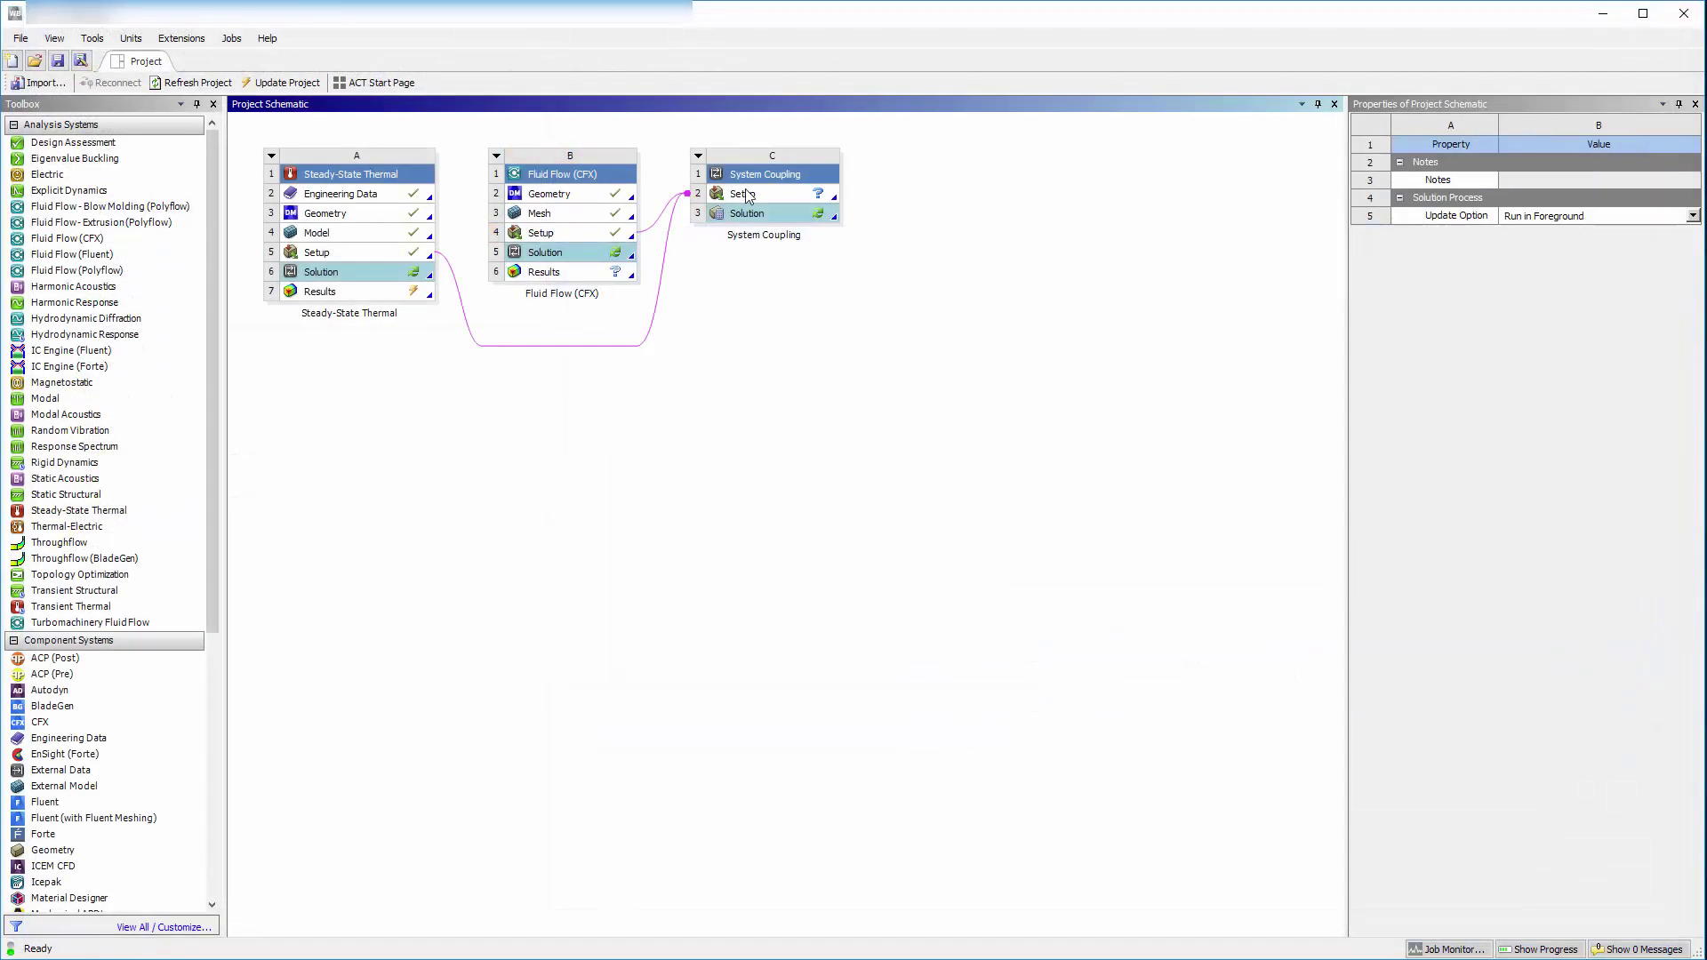
pyautogui.click(744, 194)
pyautogui.rightClick(753, 194)
pyautogui.click(821, 316)
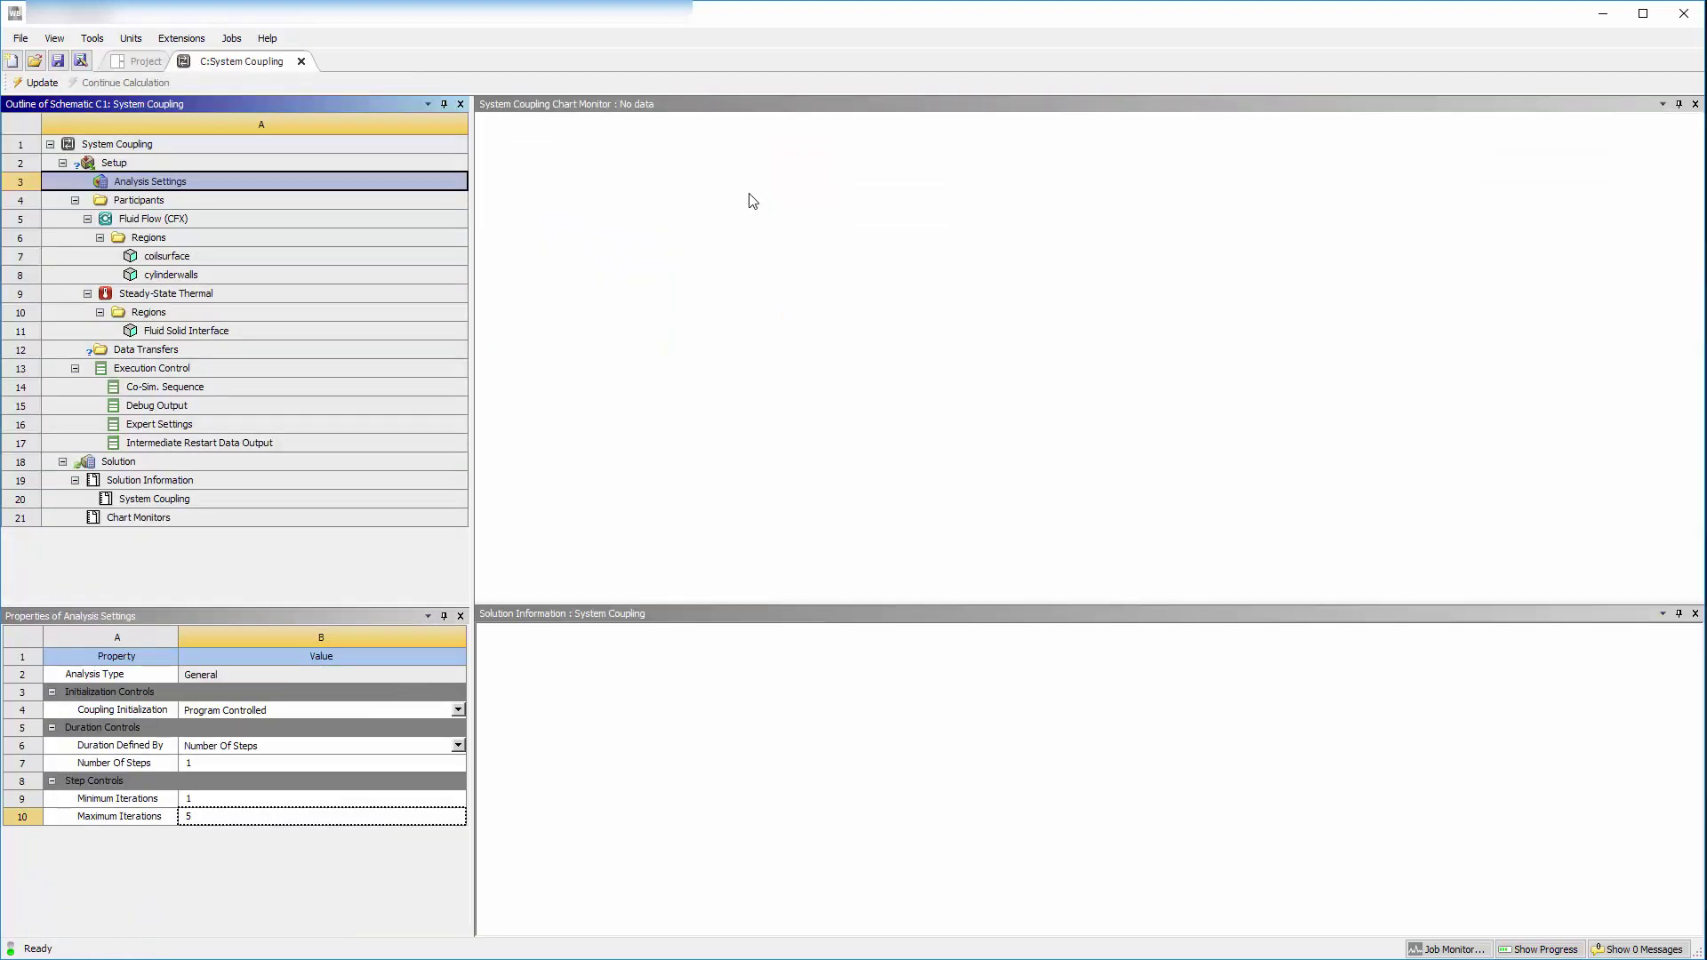
# Step: Raise the coupling Maximum Iterations from 5 to 10
pyautogui.click(204, 817)
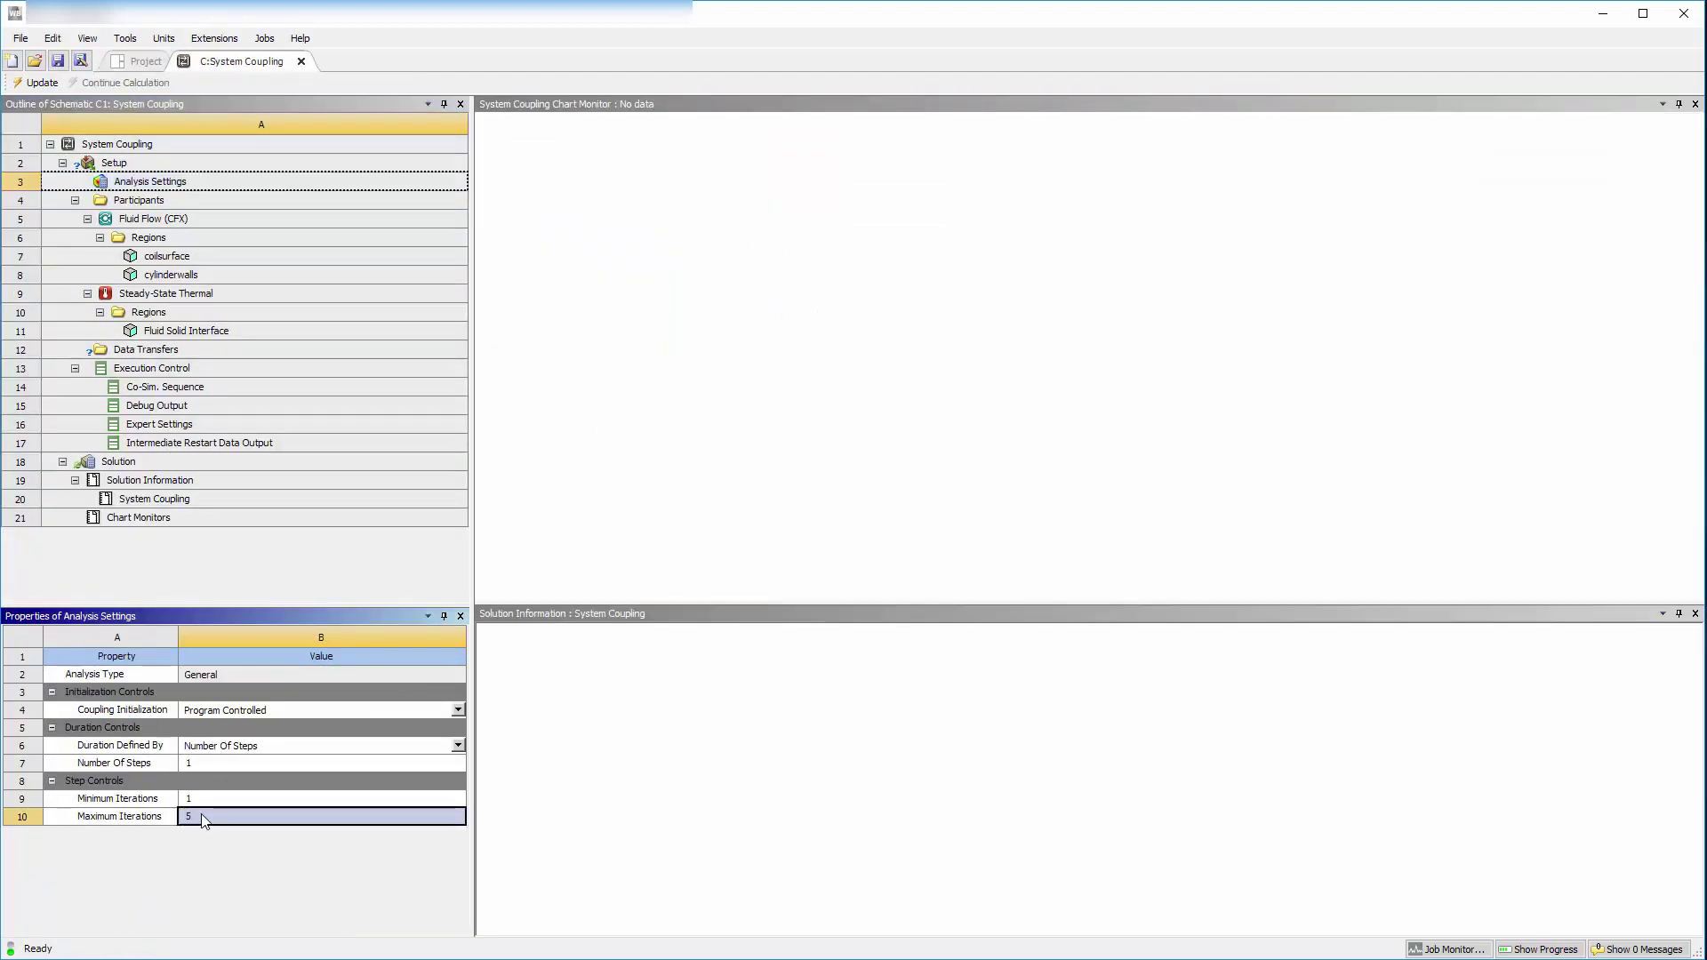
pyautogui.click(204, 817)
pyautogui.write('10')
pyautogui.press('Return')
pyautogui.click(169, 256)
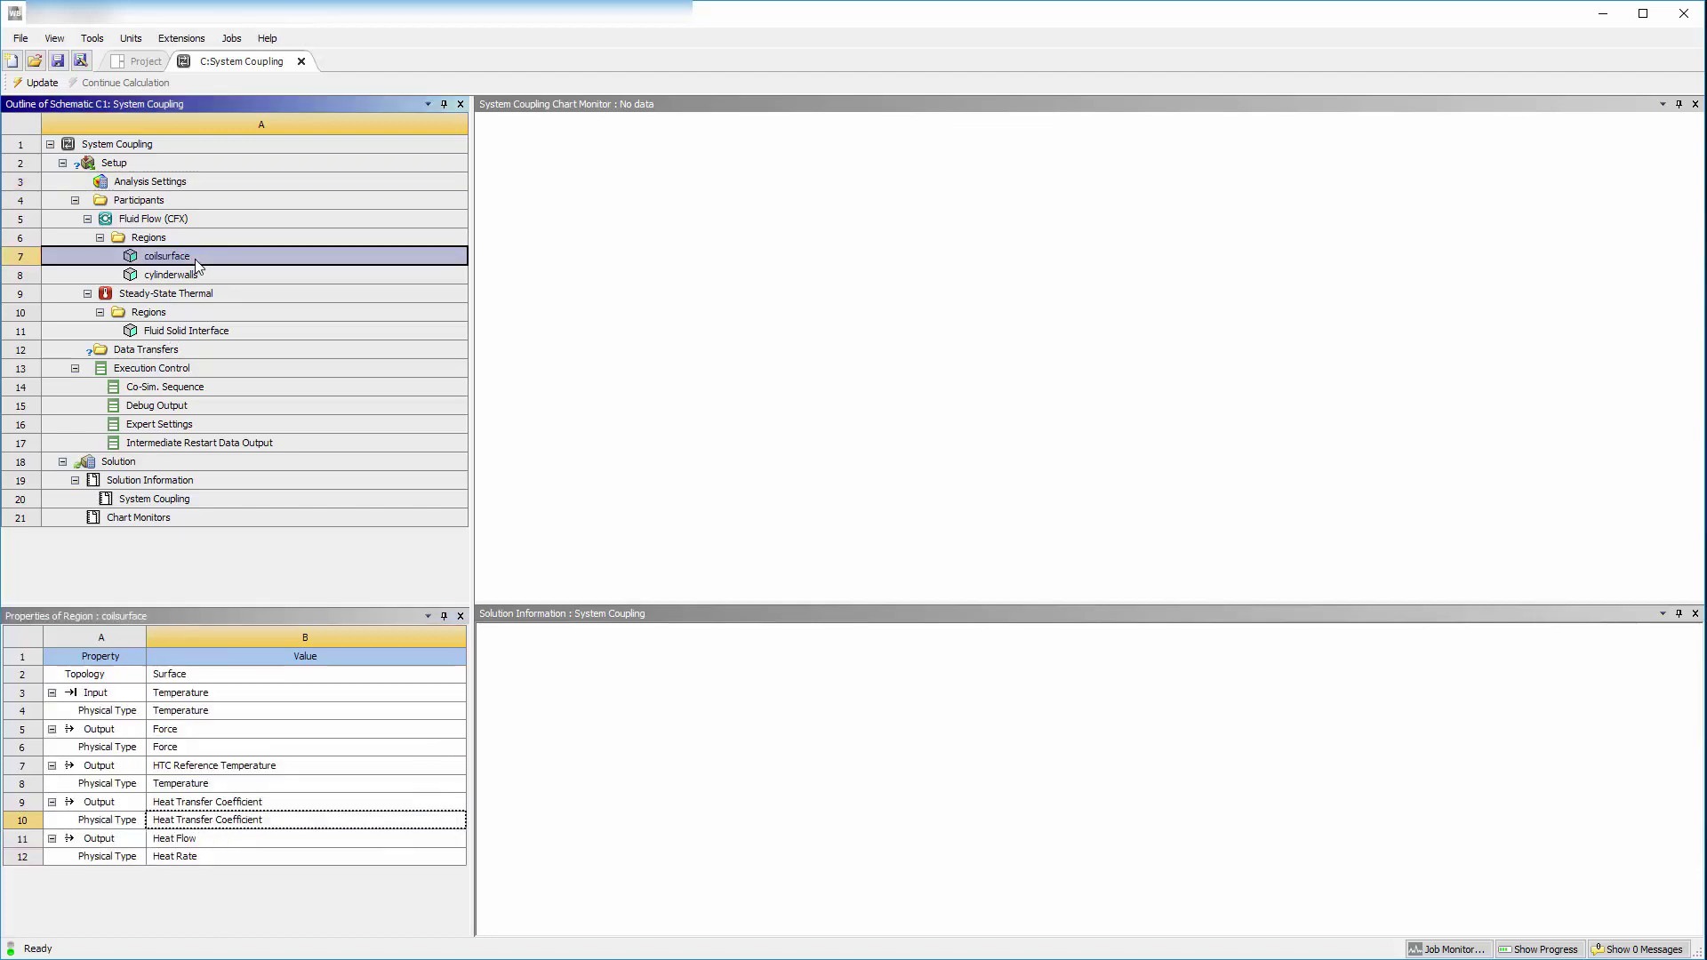
# Step: Create data transfers between the coilsurface and Fluid Solid Interface regions
pyautogui.keyDown('ctrl'); pyautogui.click(205, 330); pyautogui.keyUp('ctrl')
pyautogui.rightClick(205, 333)
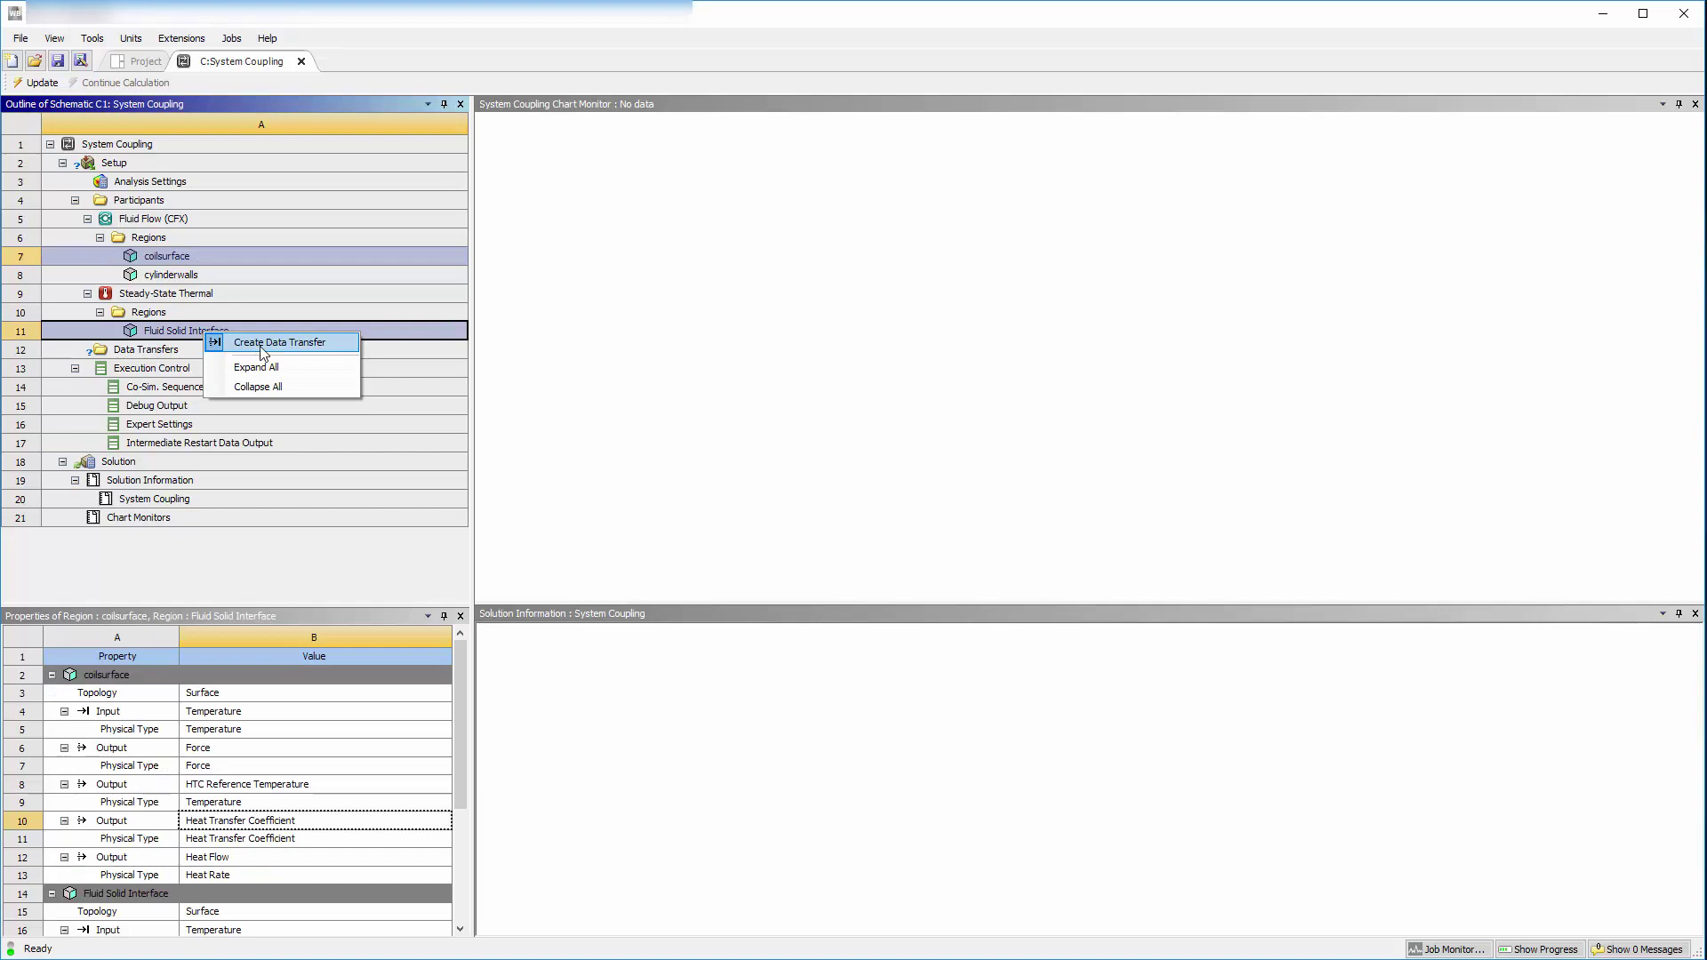
pyautogui.click(264, 344)
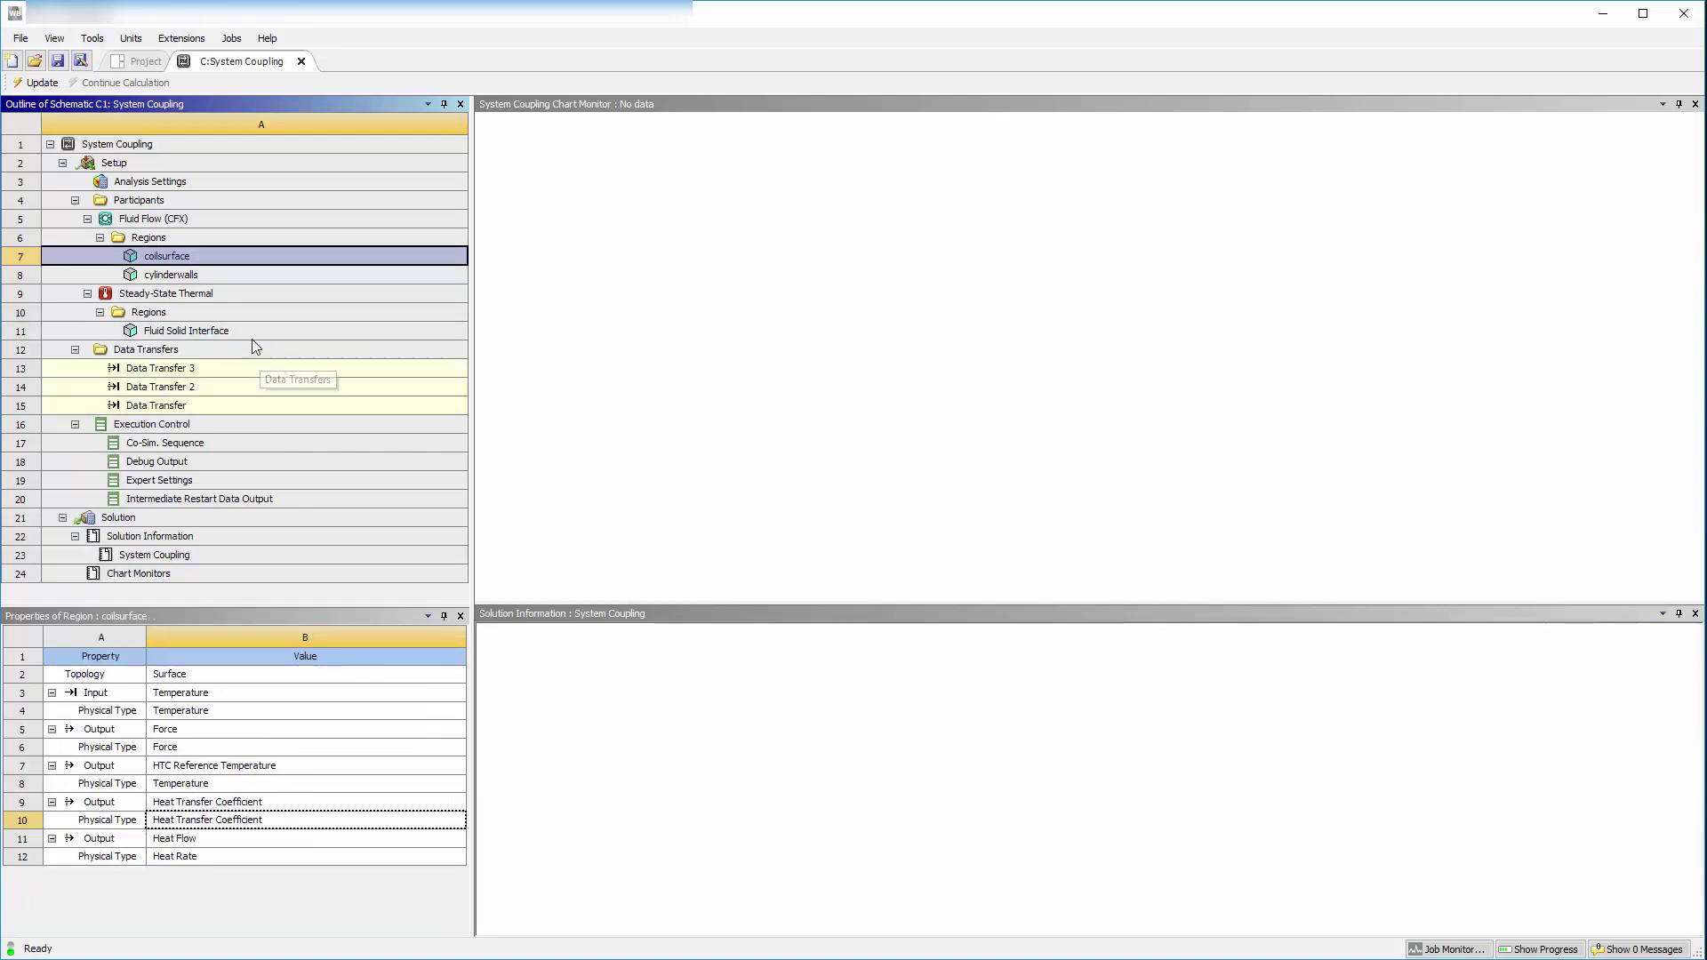
# Step: Give Data Transfer and Data Transfer 2 an RMS target of 0.0001 and under-relaxation 0.75
pyautogui.click(178, 407)
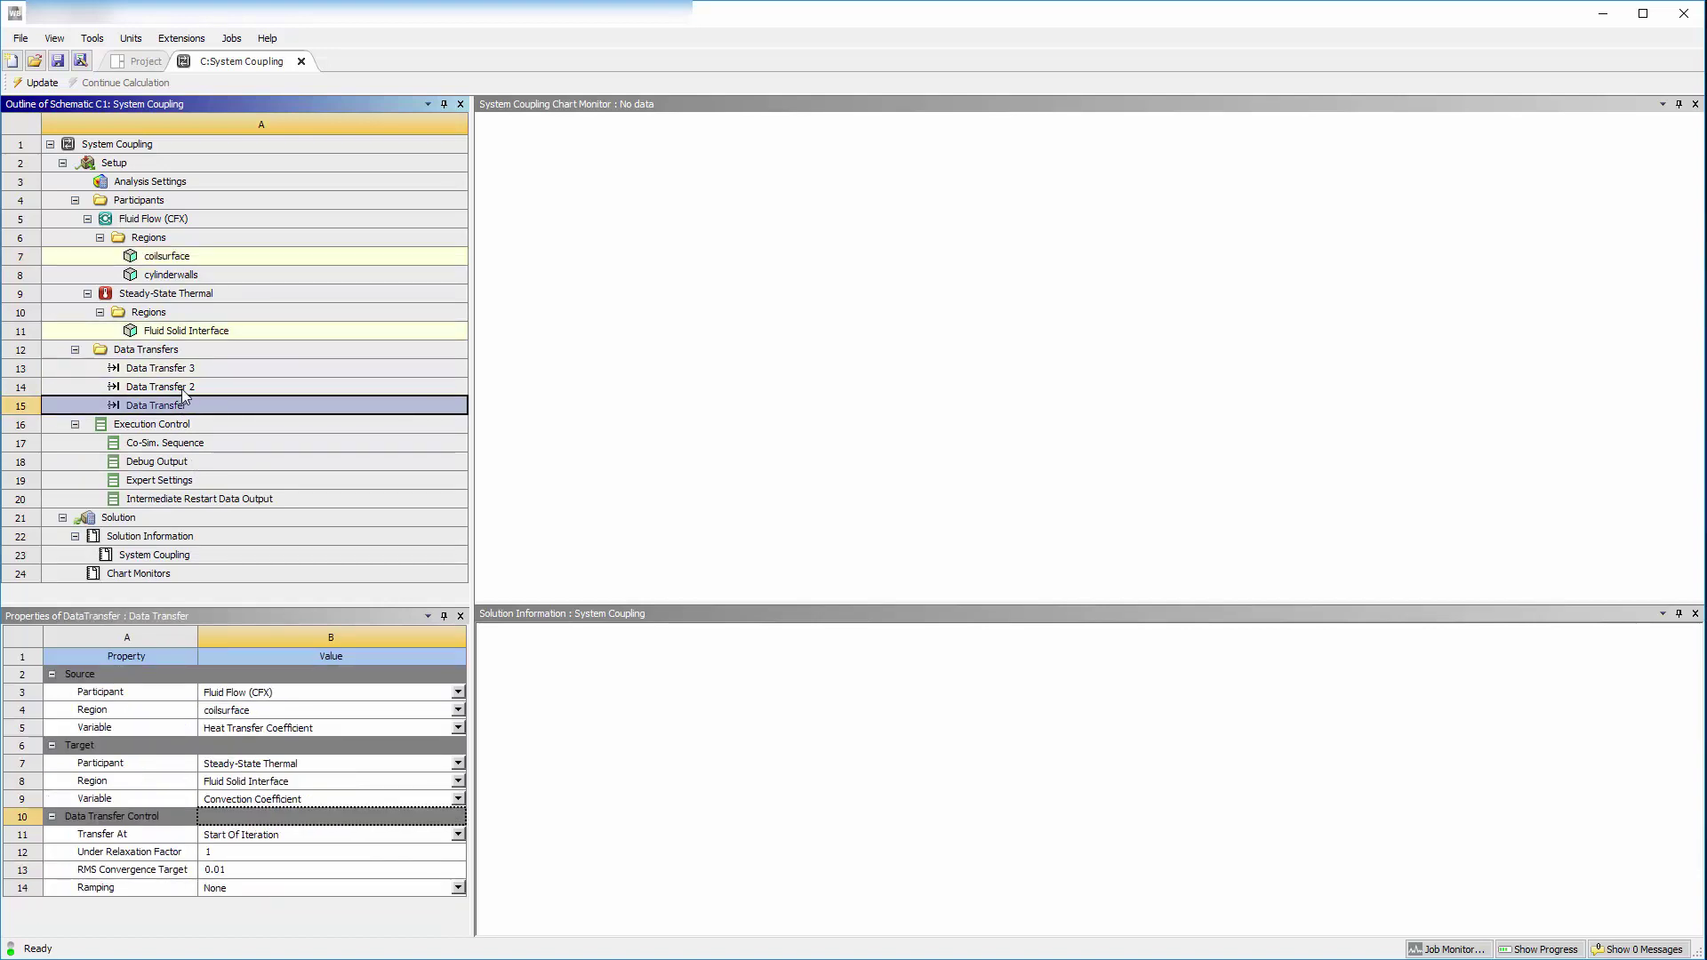
pyautogui.click(233, 871)
pyautogui.write('000')
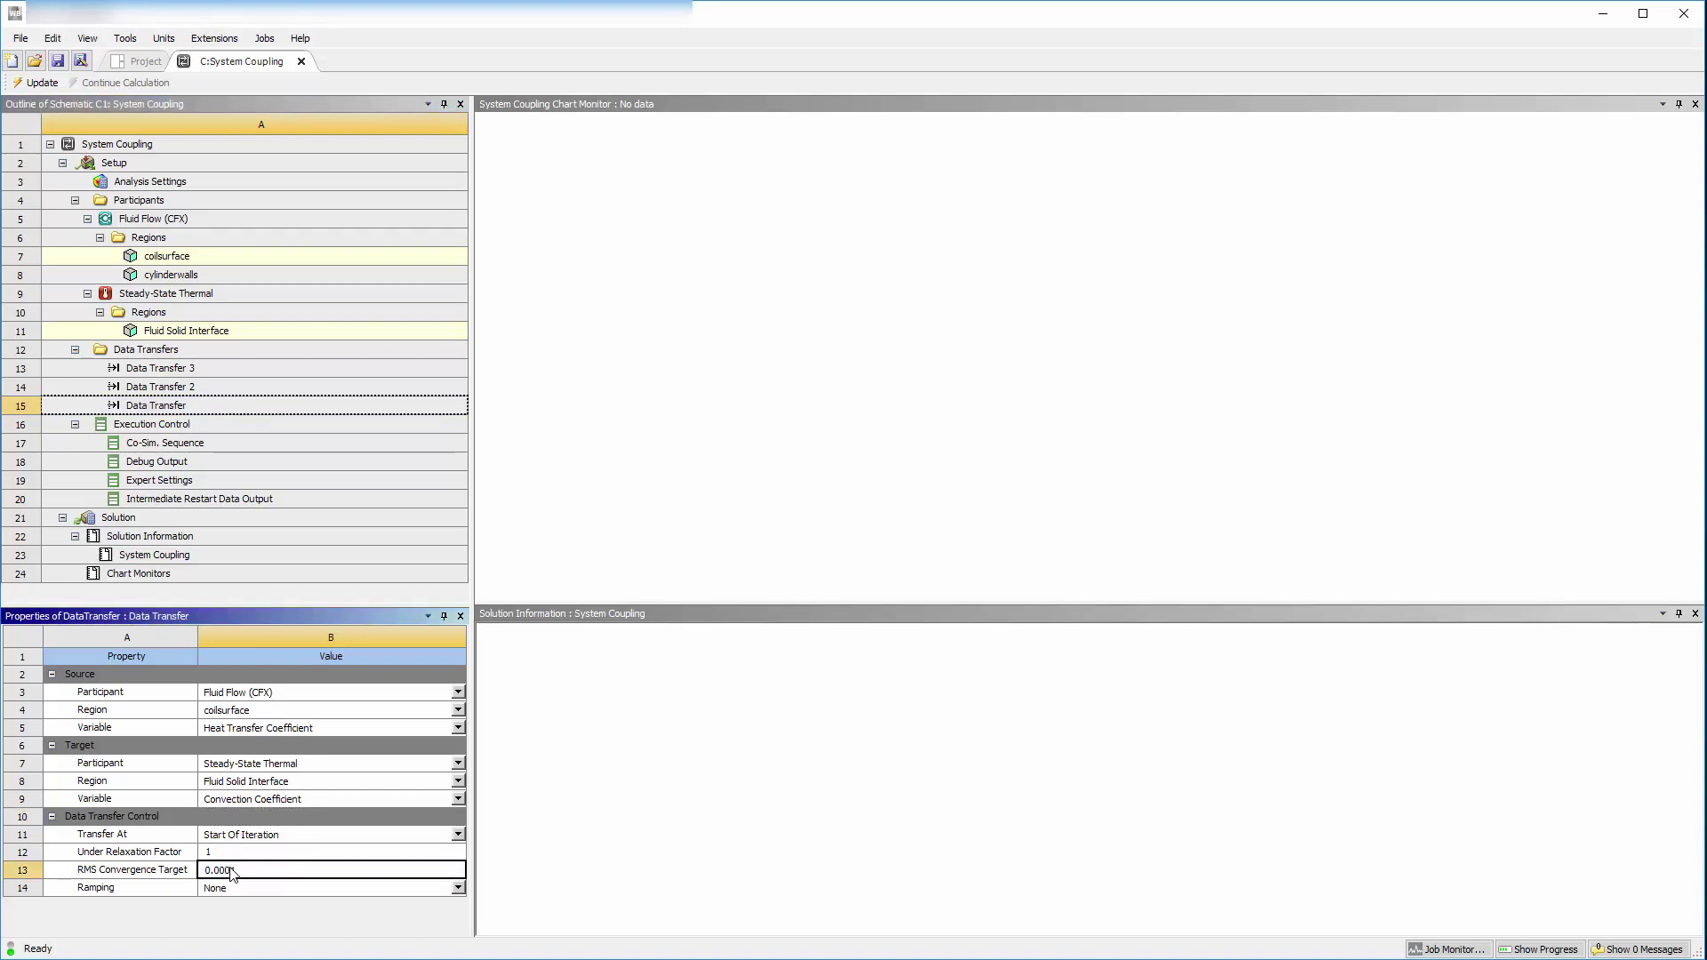
pyautogui.write('1')
pyautogui.click(224, 853)
pyautogui.write('0.75')
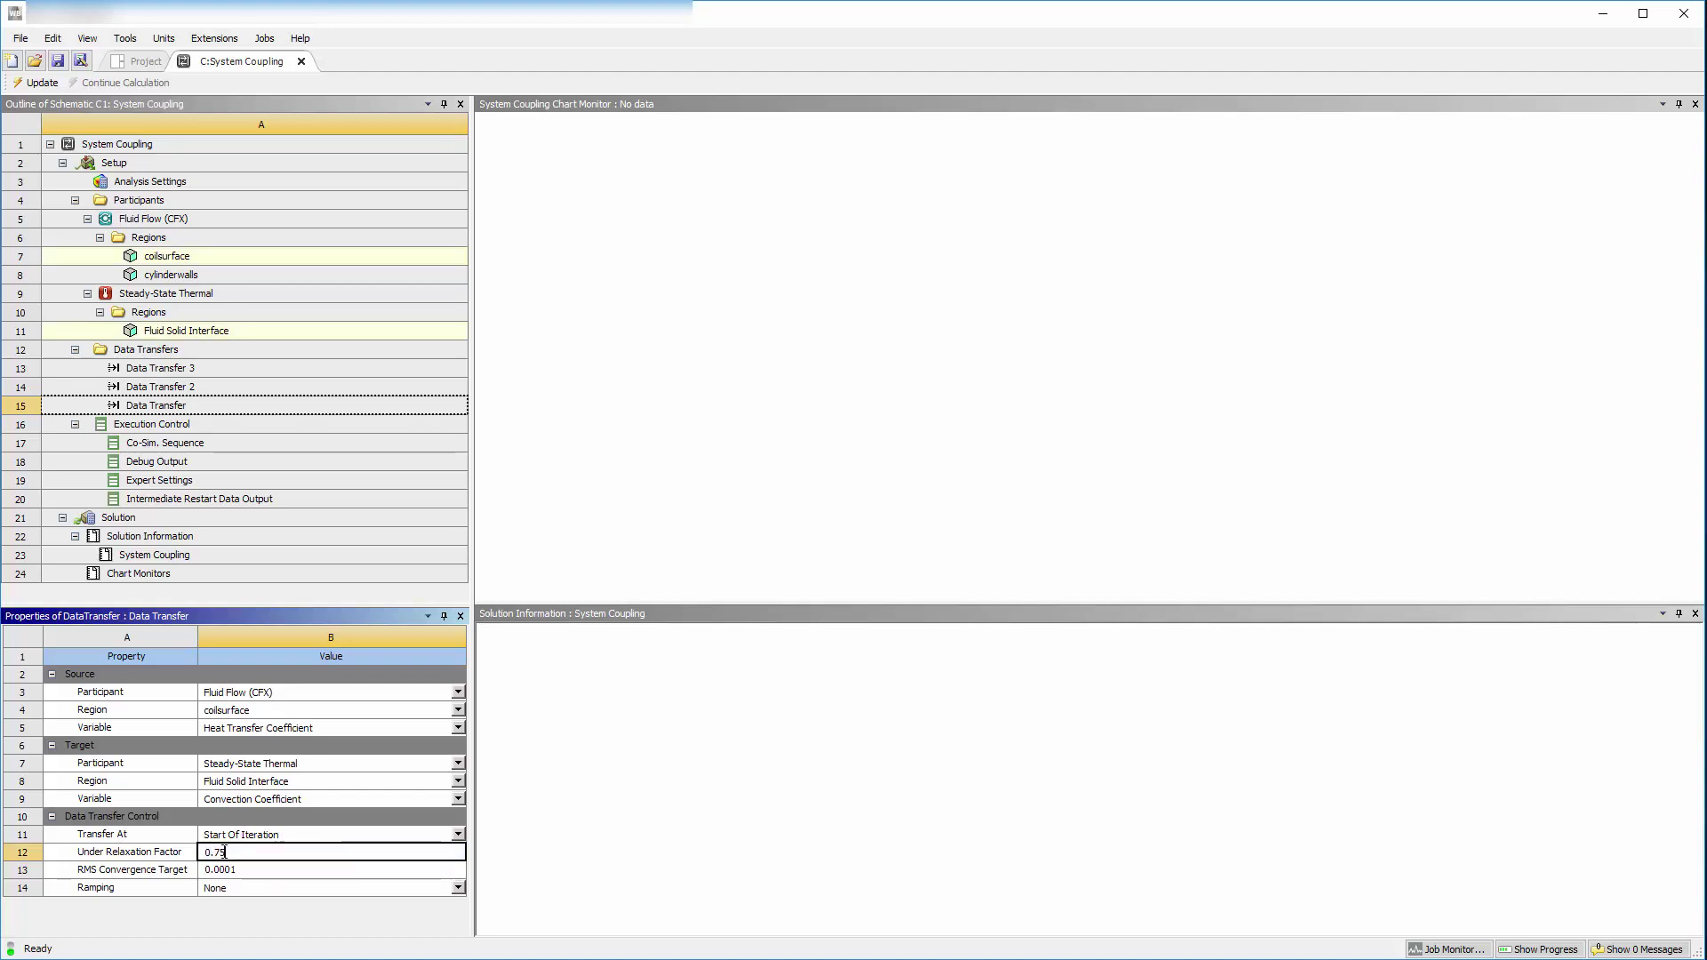
pyautogui.click(209, 390)
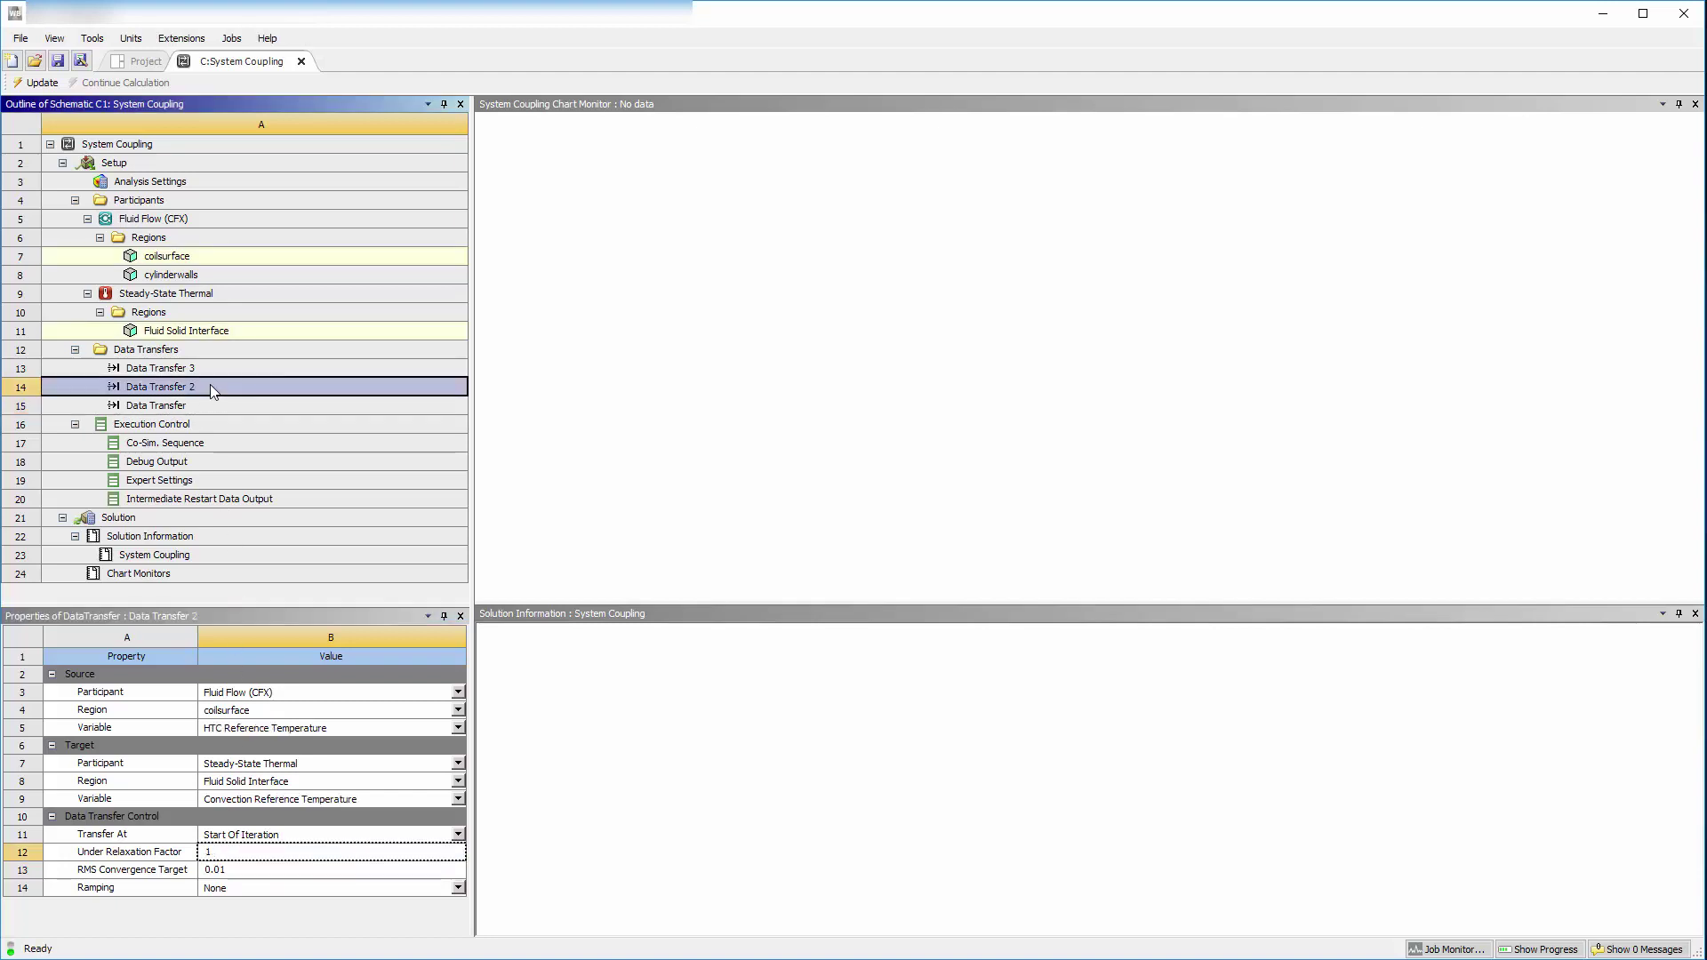
pyautogui.click(233, 872)
pyautogui.write('0')
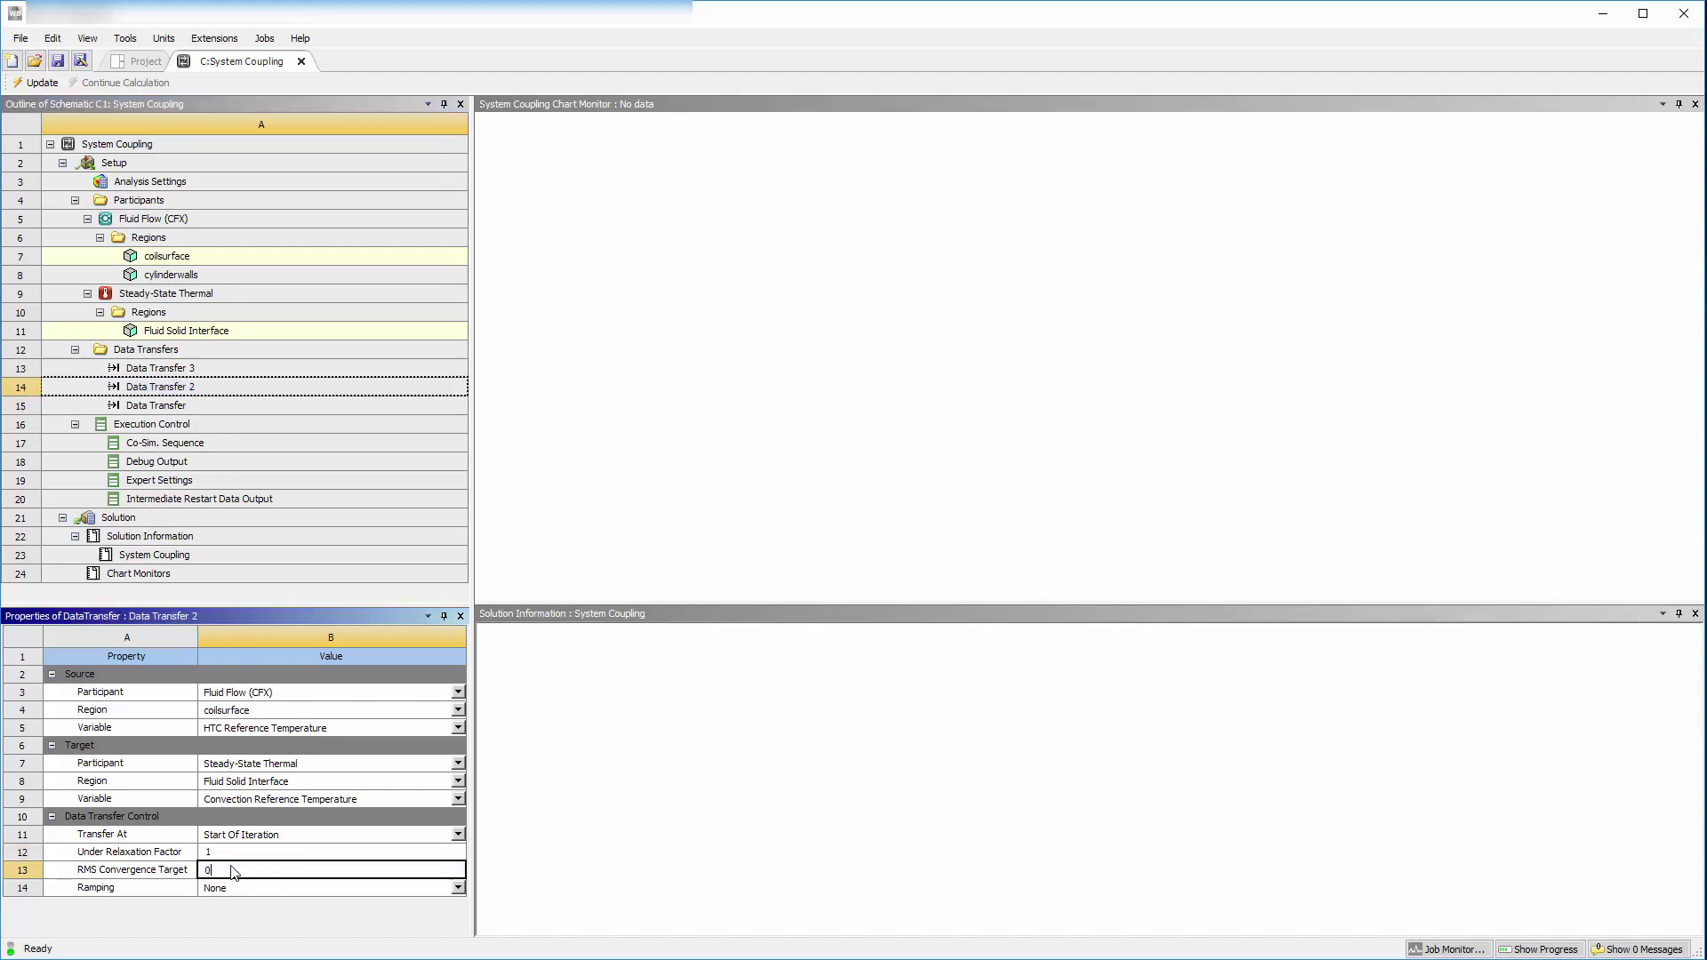
pyautogui.write('.0001')
pyautogui.click(227, 851)
pyautogui.write('0.75')
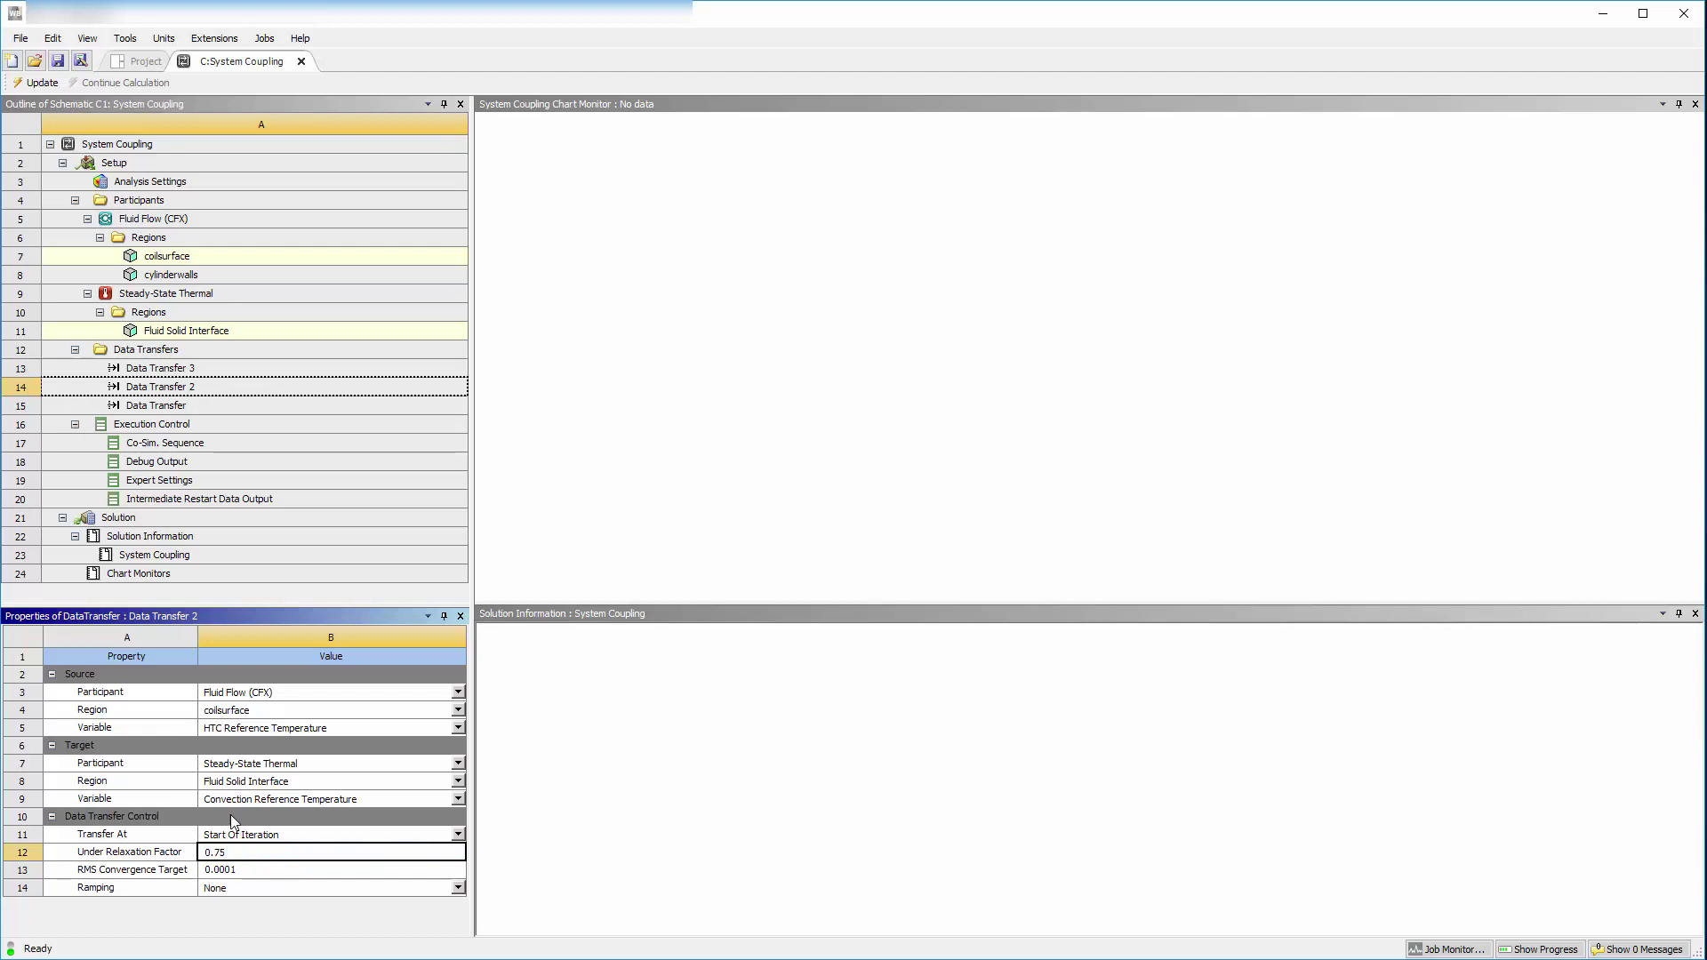
# Step: Set Data Transfer 3's RMS Convergence Target to 0.0001 and Under Relaxation Factor to 0.75
pyautogui.click(207, 370)
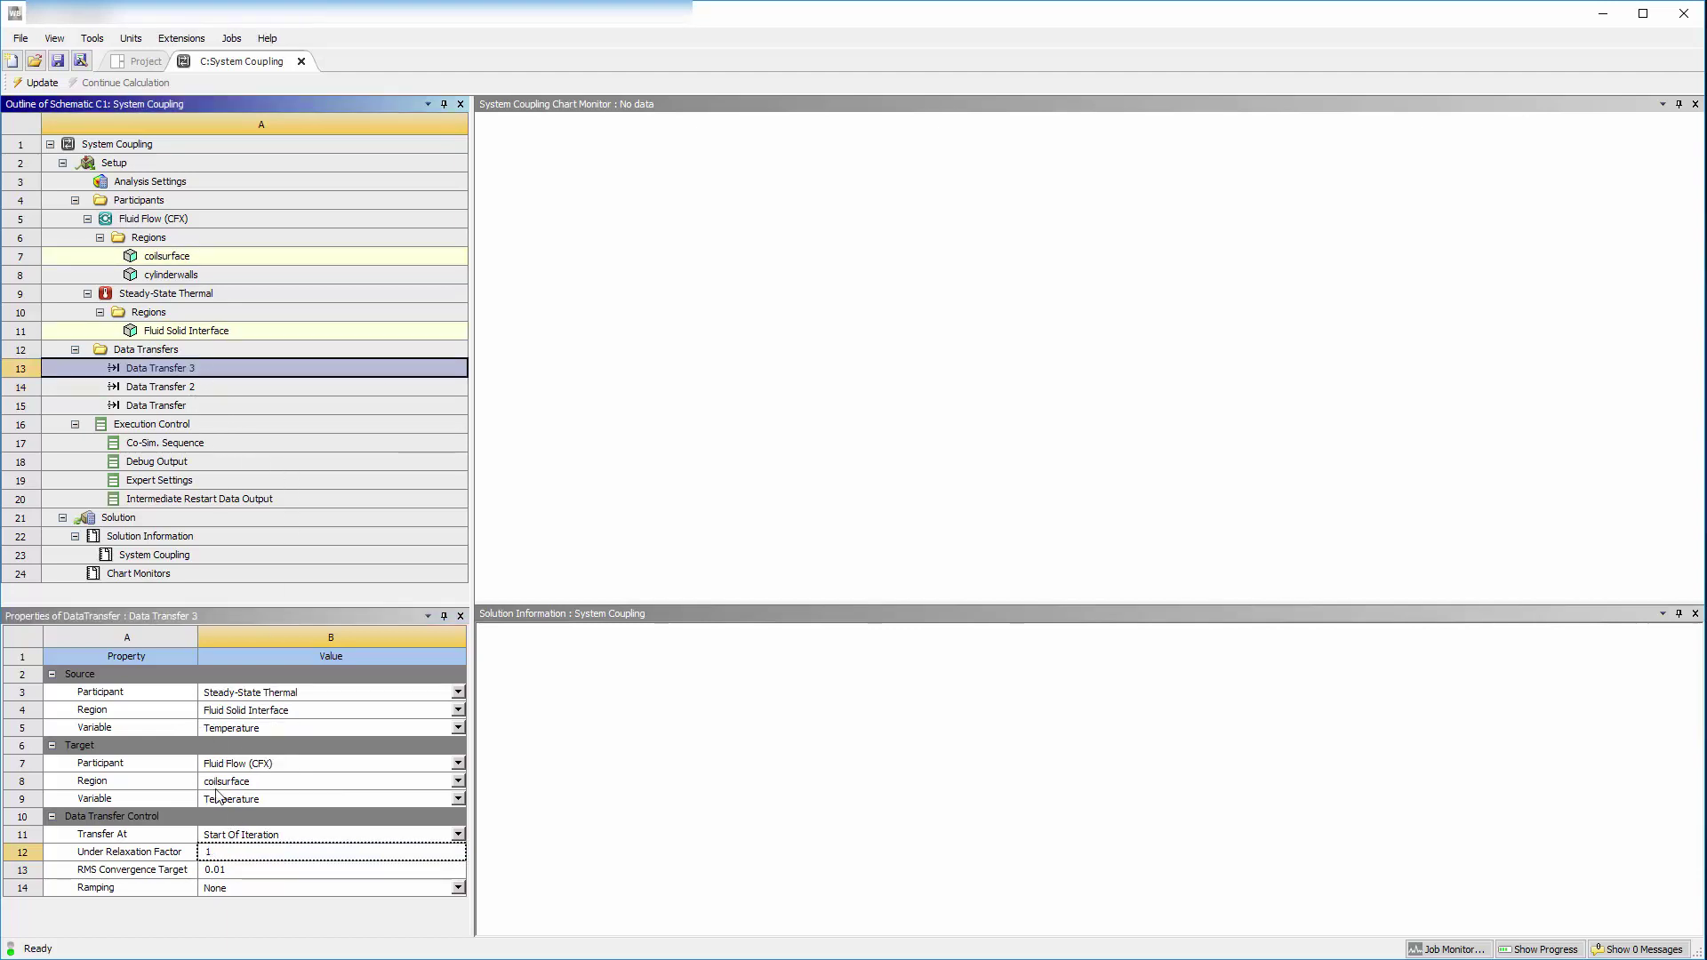
pyautogui.click(226, 871)
pyautogui.write('0.00')
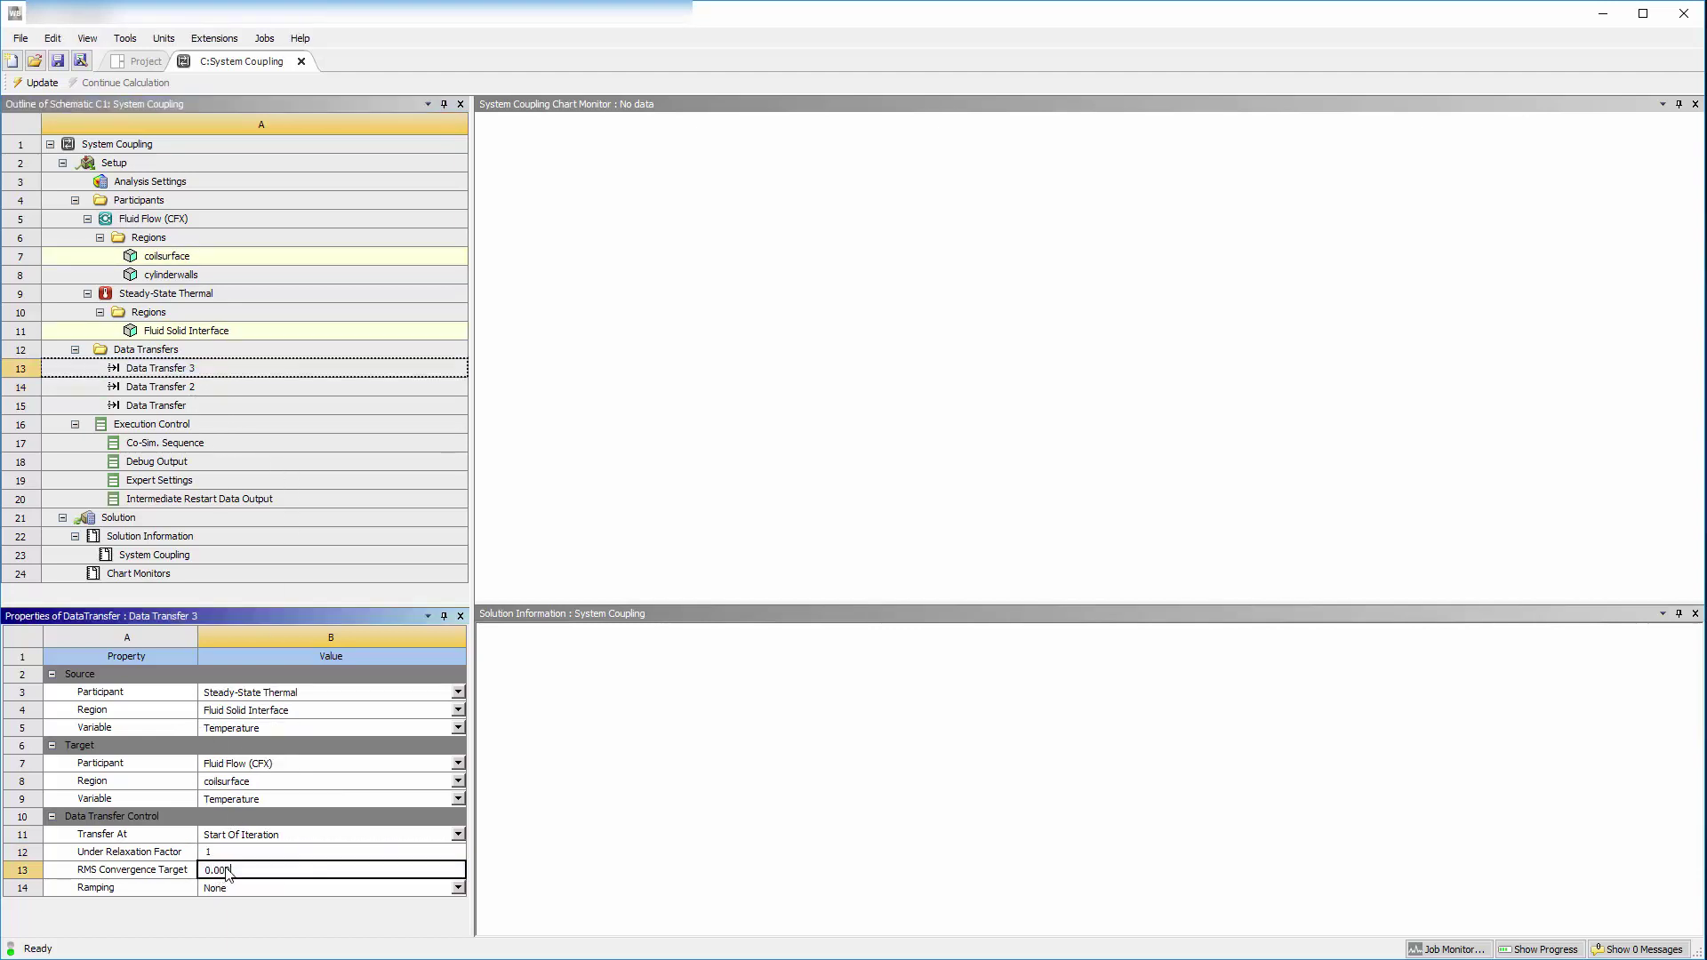
pyautogui.click(228, 852)
pyautogui.write('0.75')
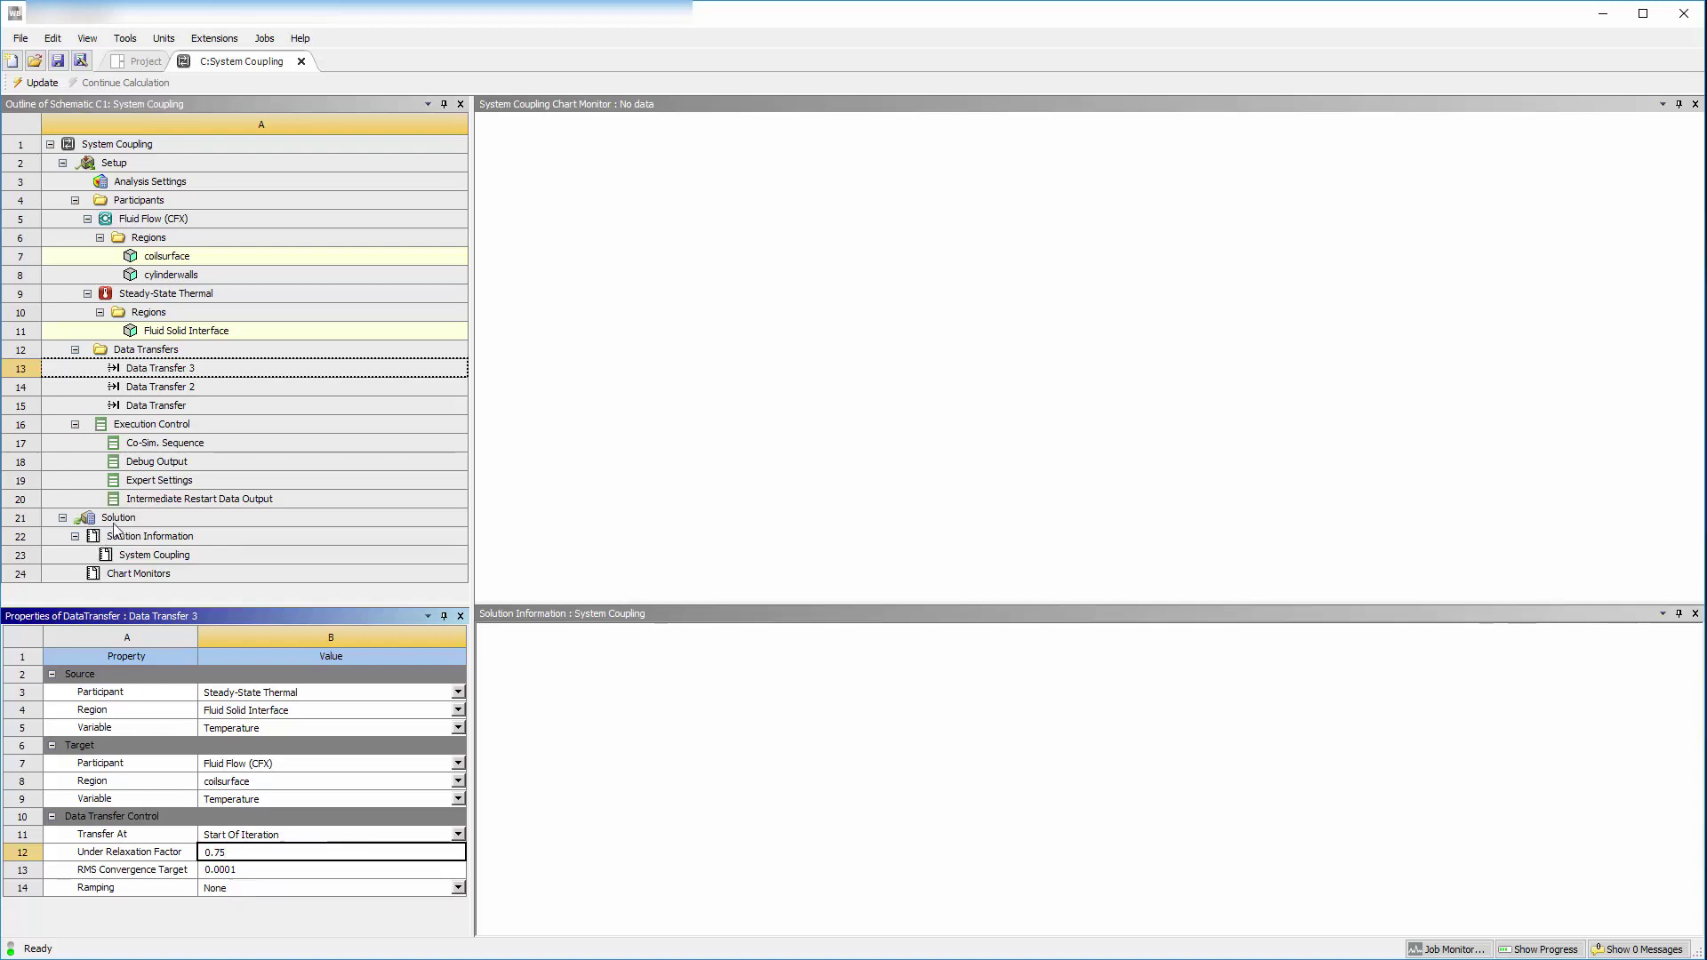
# Step: Update the coupling Solution until it converges after 10 coupling iterations, then return to the Project tab
pyautogui.rightClick(140, 519)
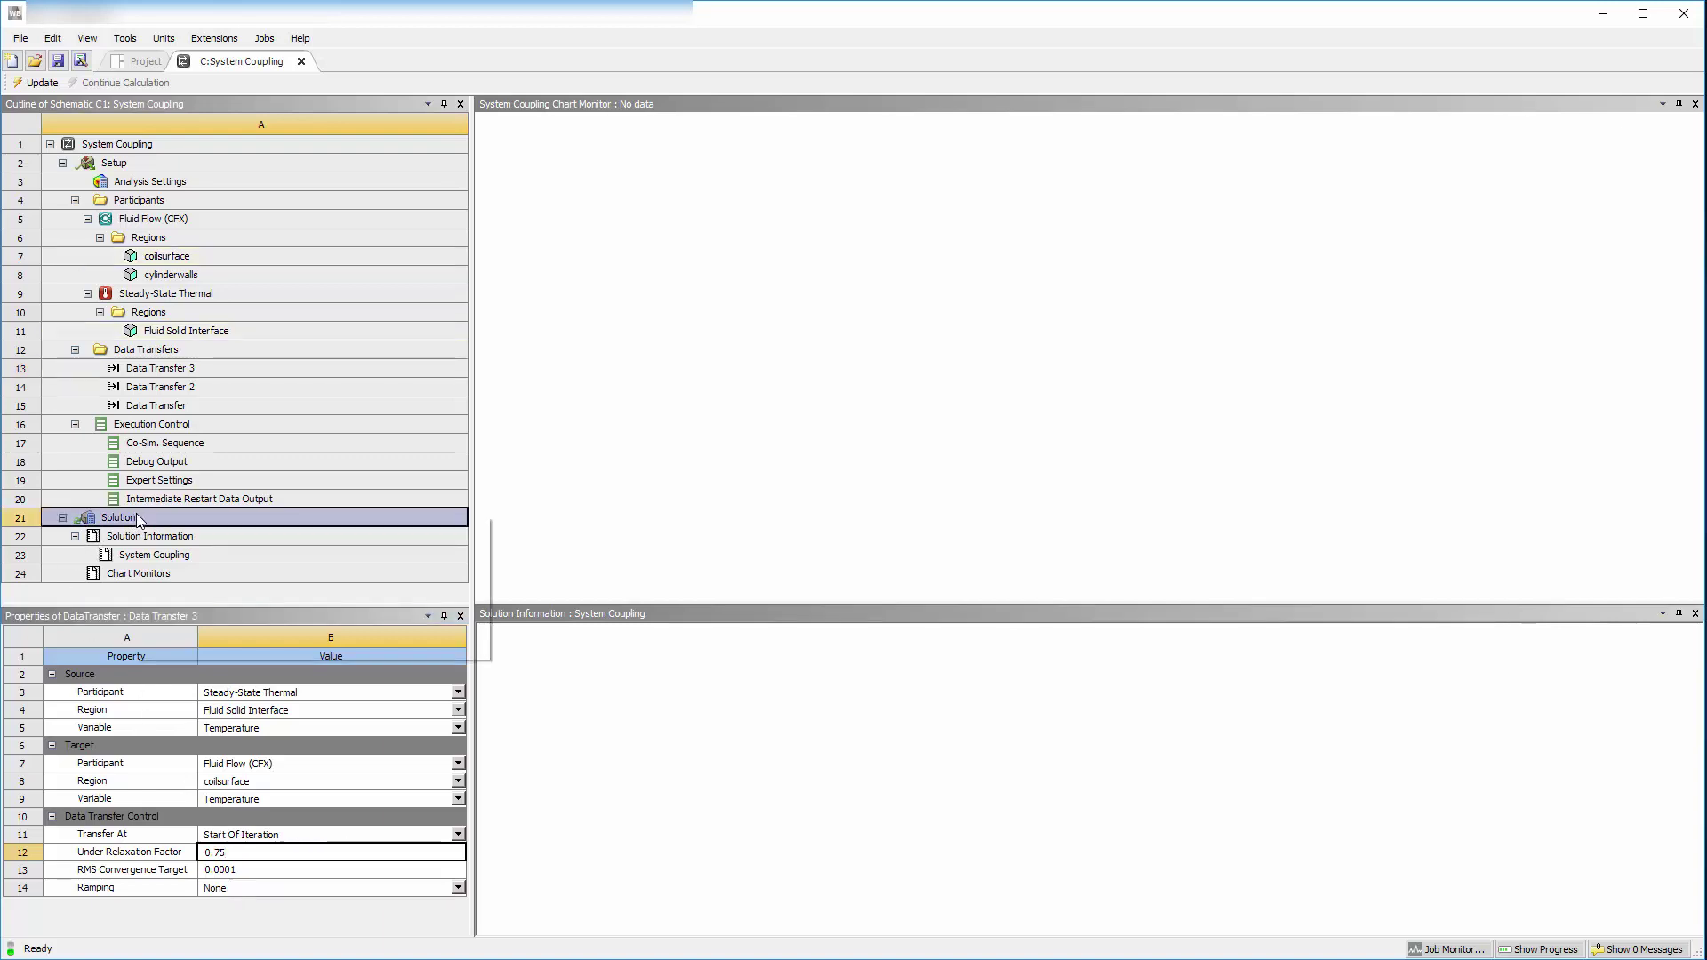
pyautogui.click(162, 525)
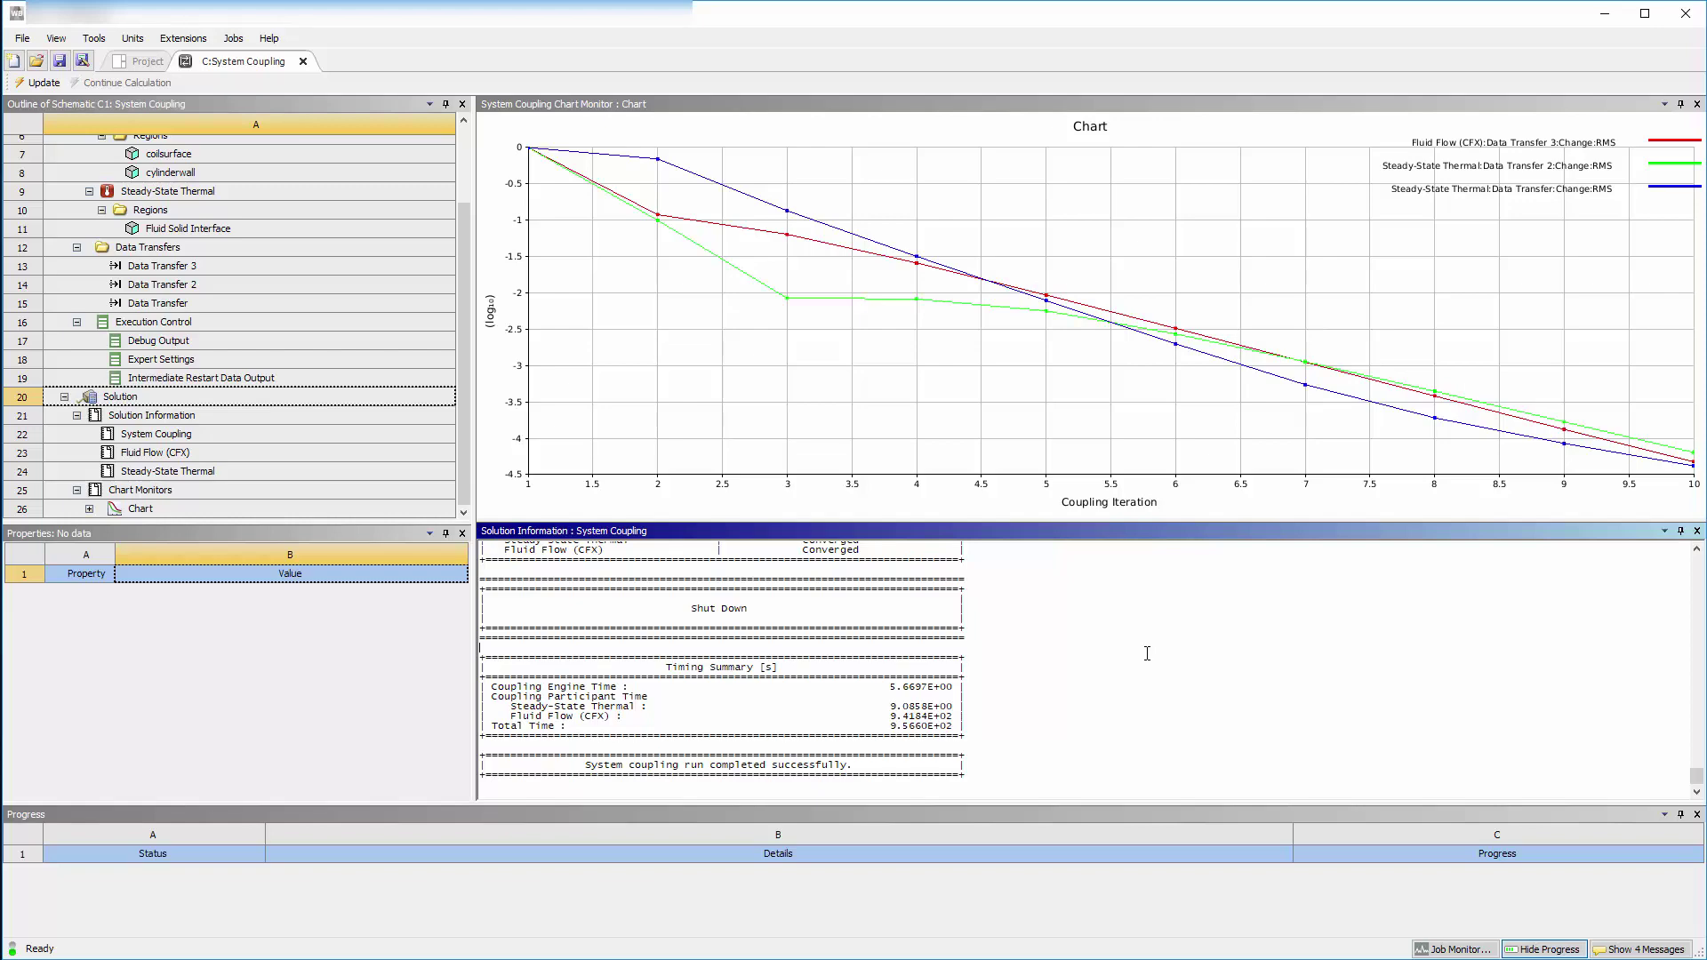
pyautogui.click(141, 62)
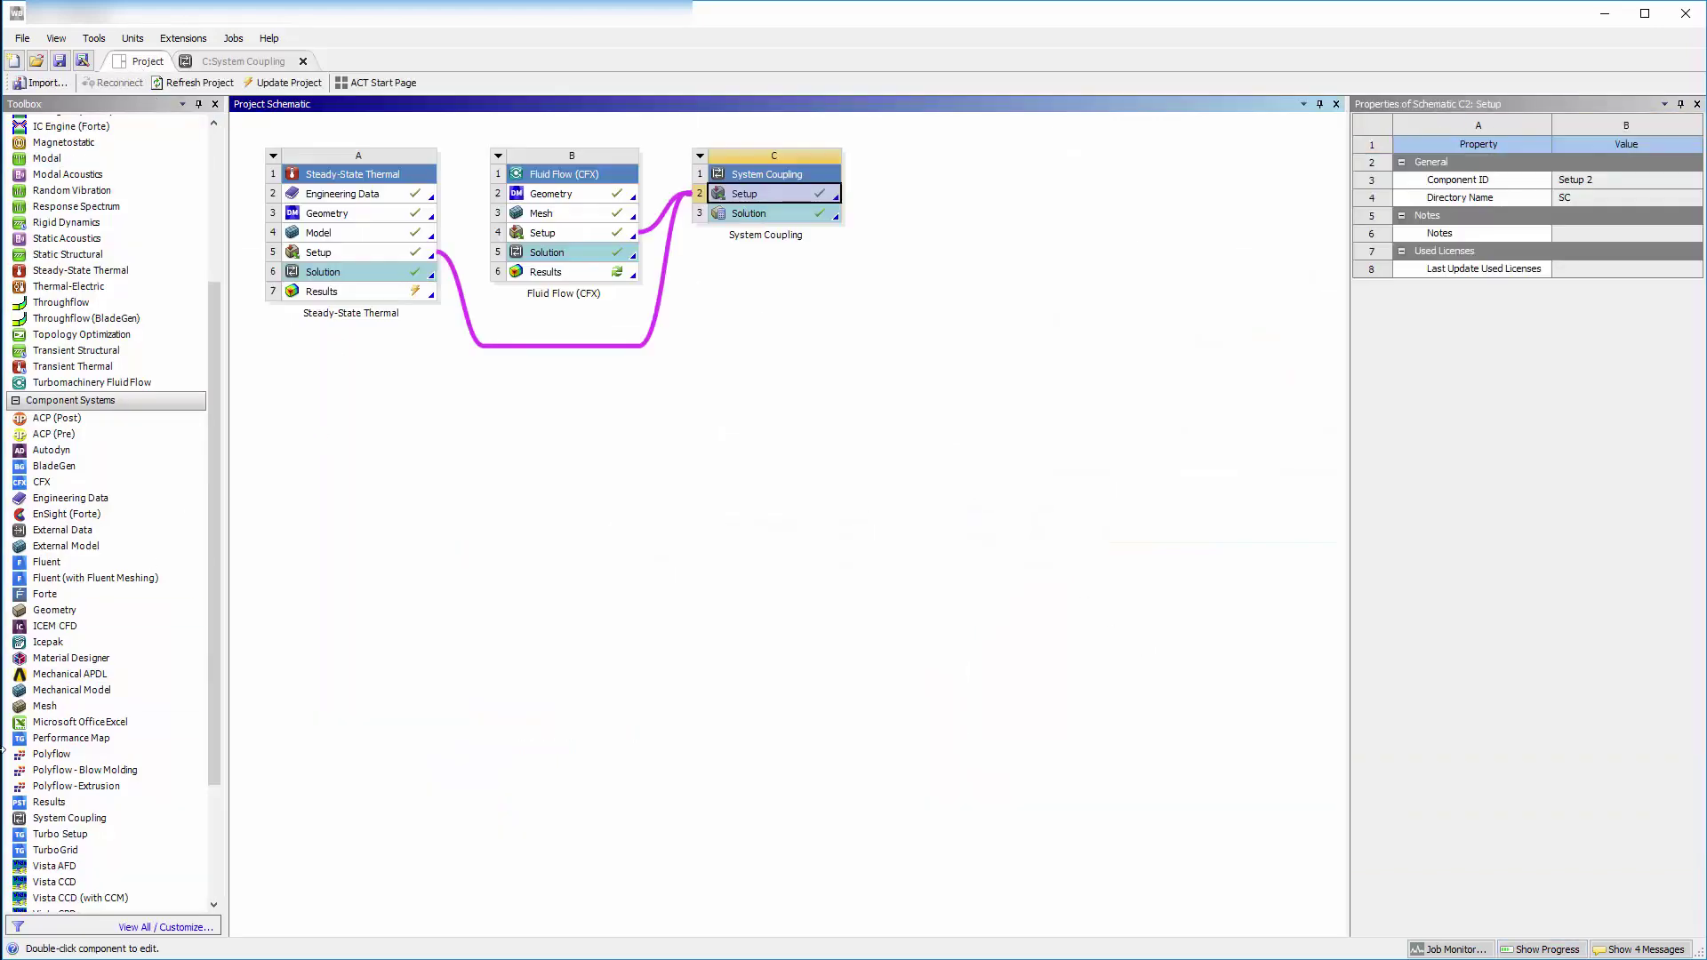
# Step: Place a D2 Results system in the schematic and link the B5 and A6 solutions to it
pyautogui.moveTo(75, 811); pyautogui.dragTo(943, 217)
pyautogui.click(950, 306)
pyautogui.moveTo(617, 258); pyautogui.dragTo(935, 212)
pyautogui.moveTo(360, 267); pyautogui.dragTo(937, 200)
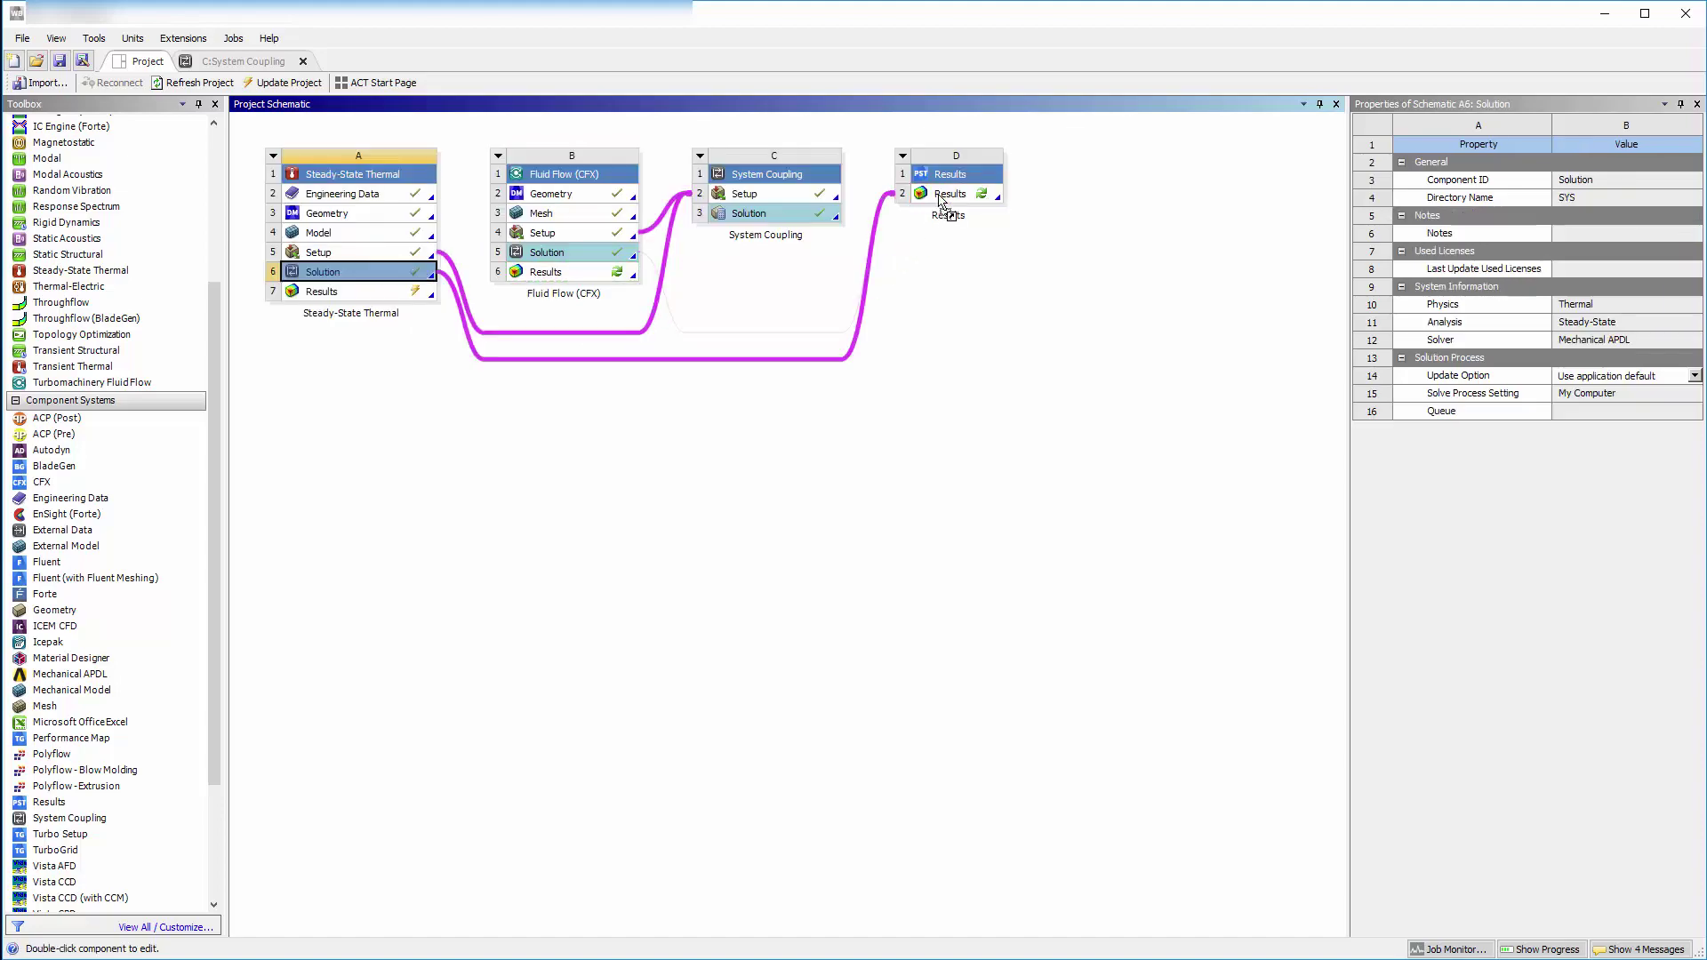